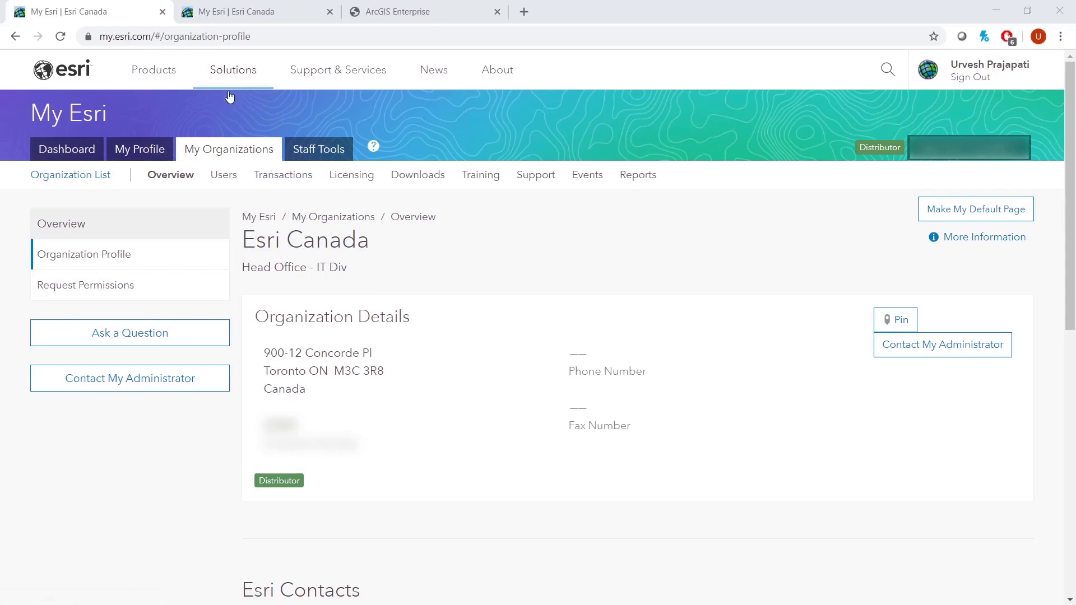
# Start a License Esri Products request for ArcGIS Enterprise 10.7 - 10.7.1, Portal for ArcGIS, version 10.7.1
pyautogui.click(339, 175)
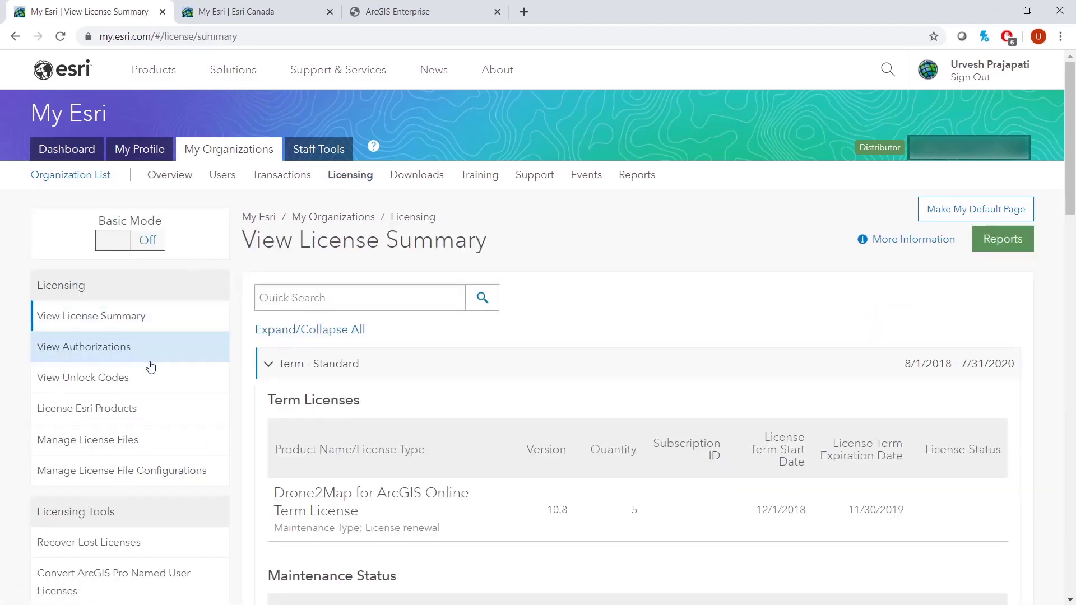
pyautogui.click(102, 413)
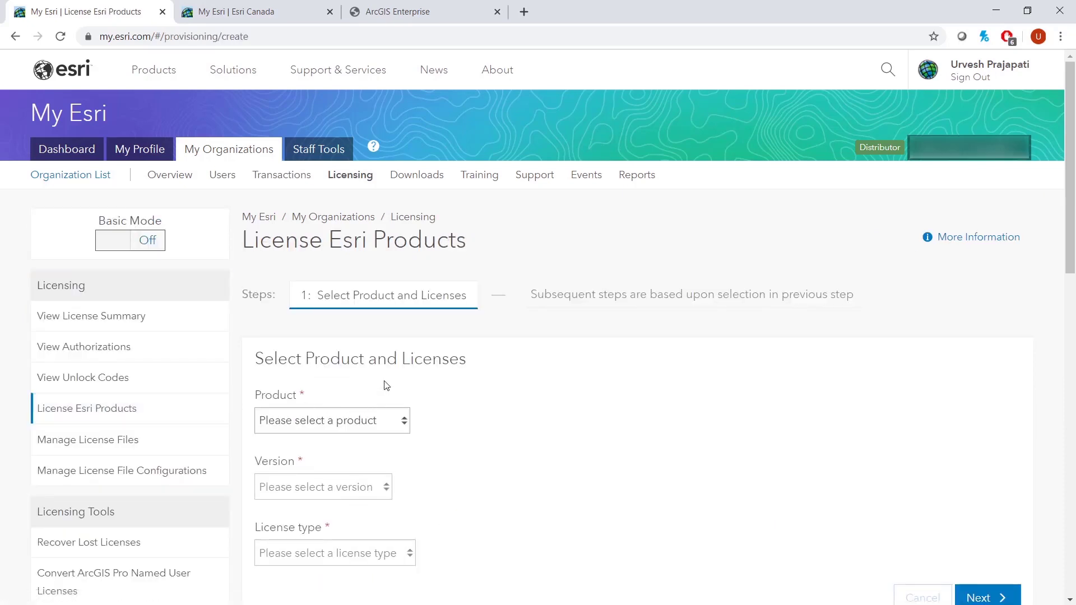
pyautogui.scroll(-3, 386, 385)
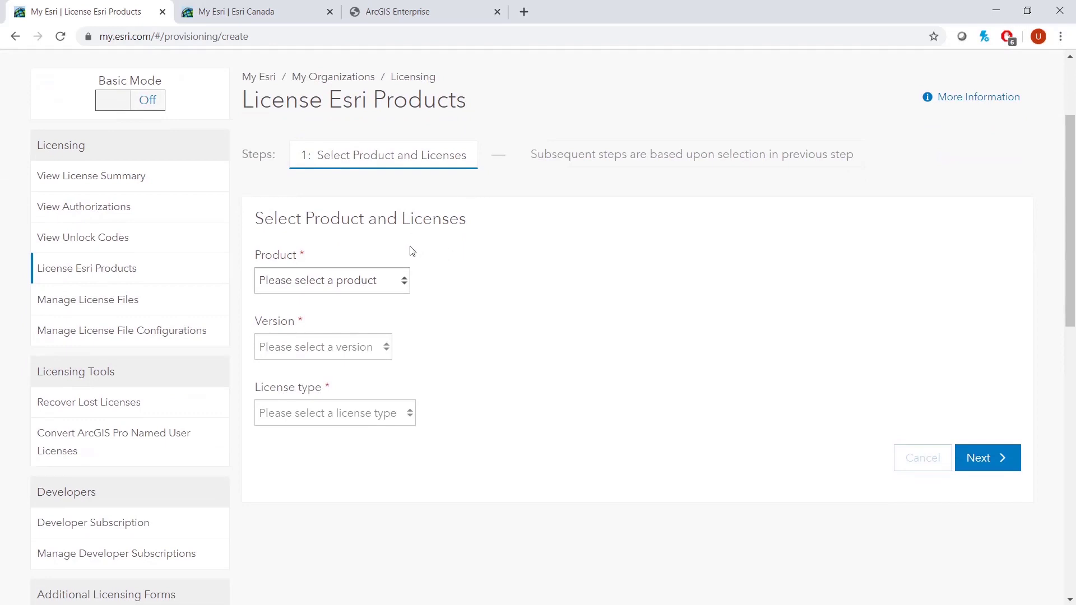
pyautogui.click(362, 286)
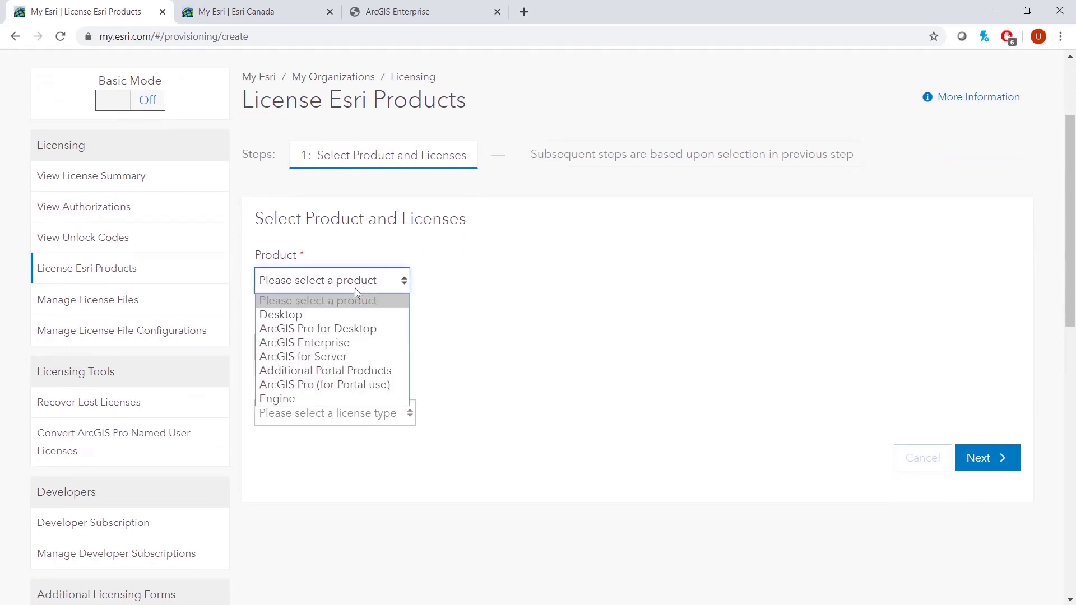
pyautogui.click(318, 344)
pyautogui.click(317, 348)
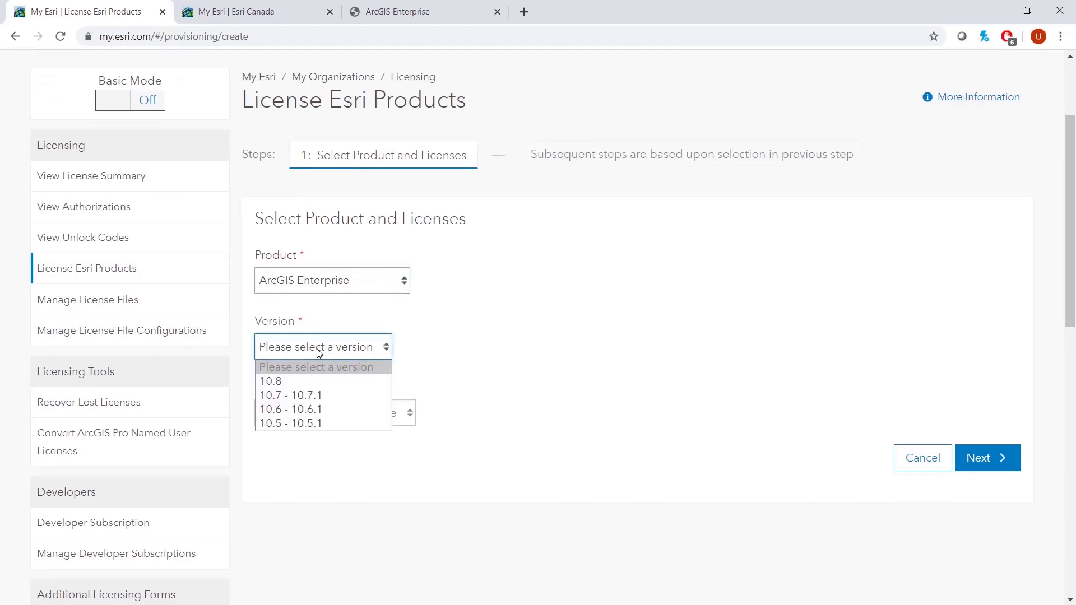
pyautogui.click(294, 396)
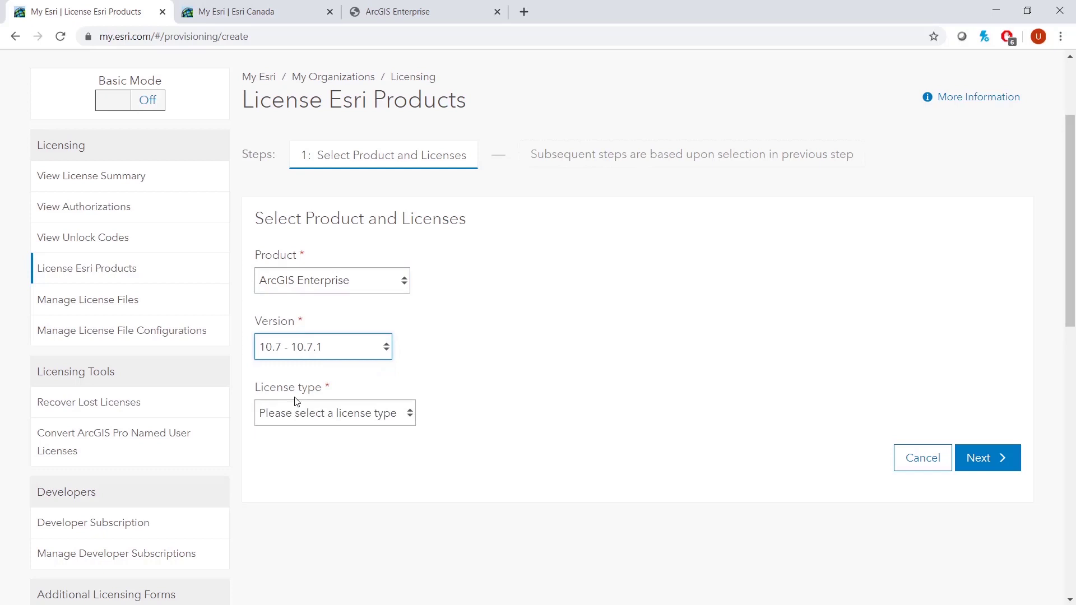
pyautogui.click(328, 417)
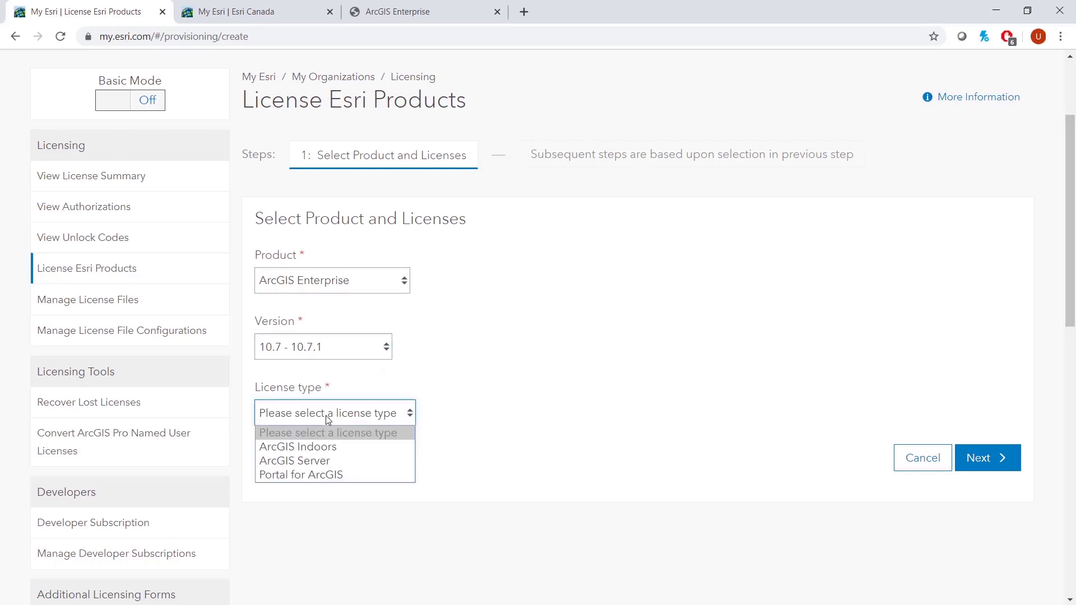
pyautogui.click(304, 476)
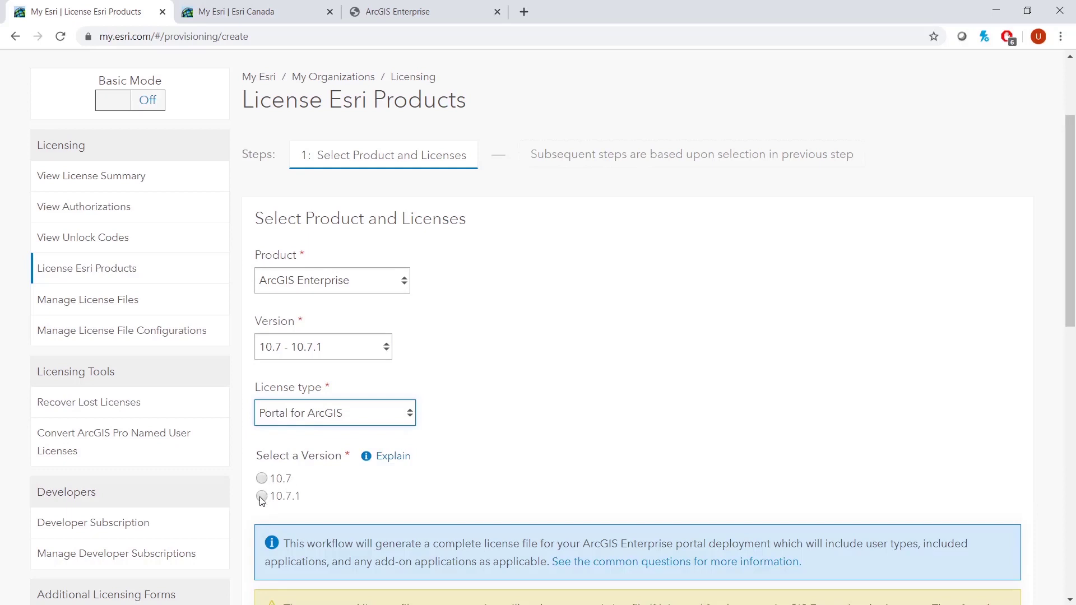
pyautogui.scroll(-1, 261, 501)
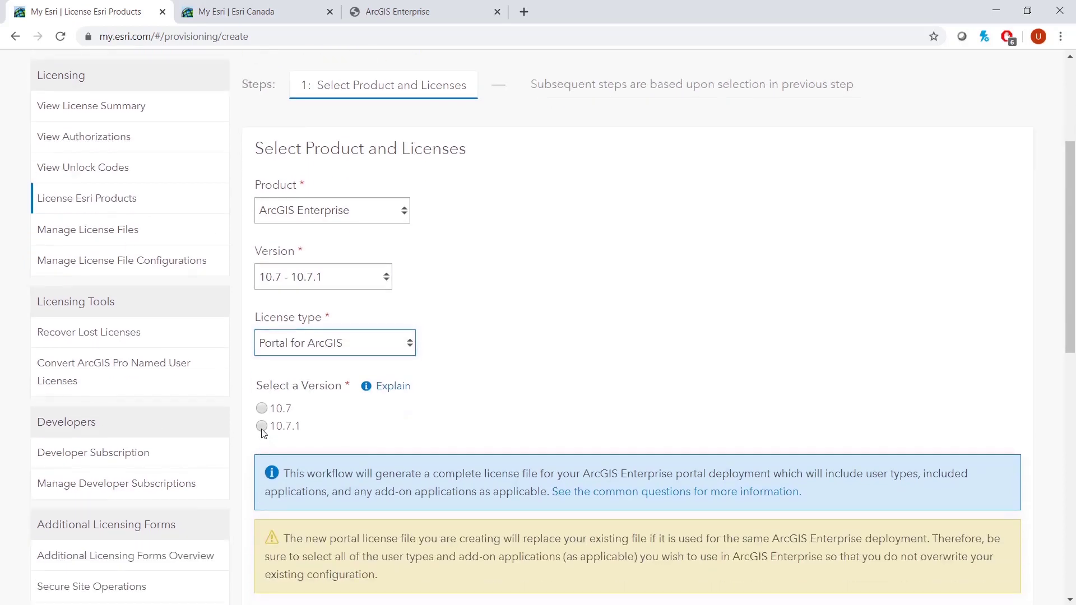
pyautogui.click(261, 427)
pyautogui.scroll(-5, 487, 409)
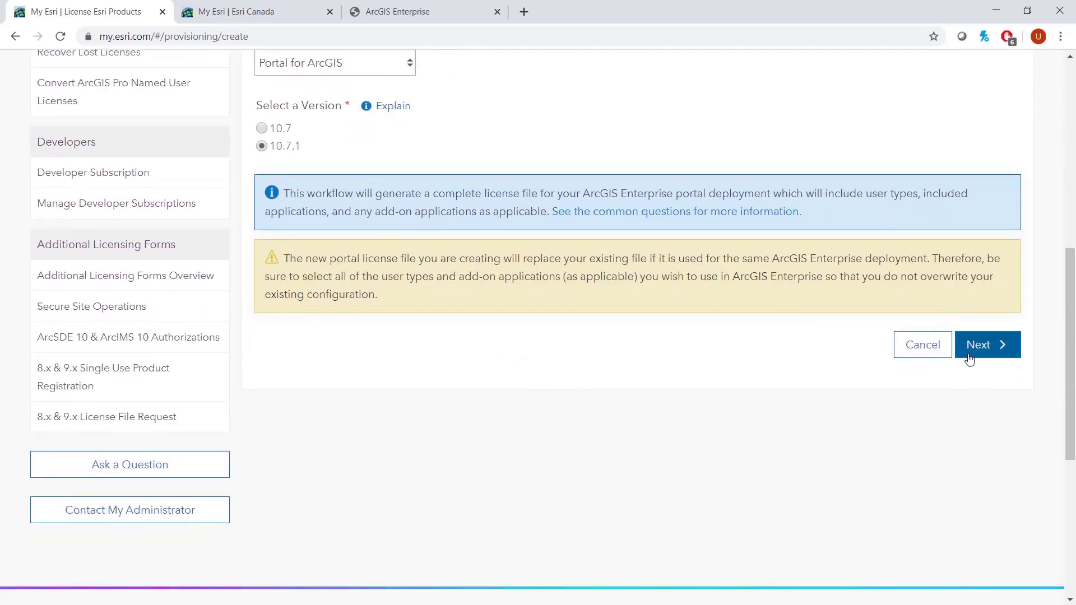
# Request 4 Creator and 4 Viewer user type licenses
pyautogui.click(967, 352)
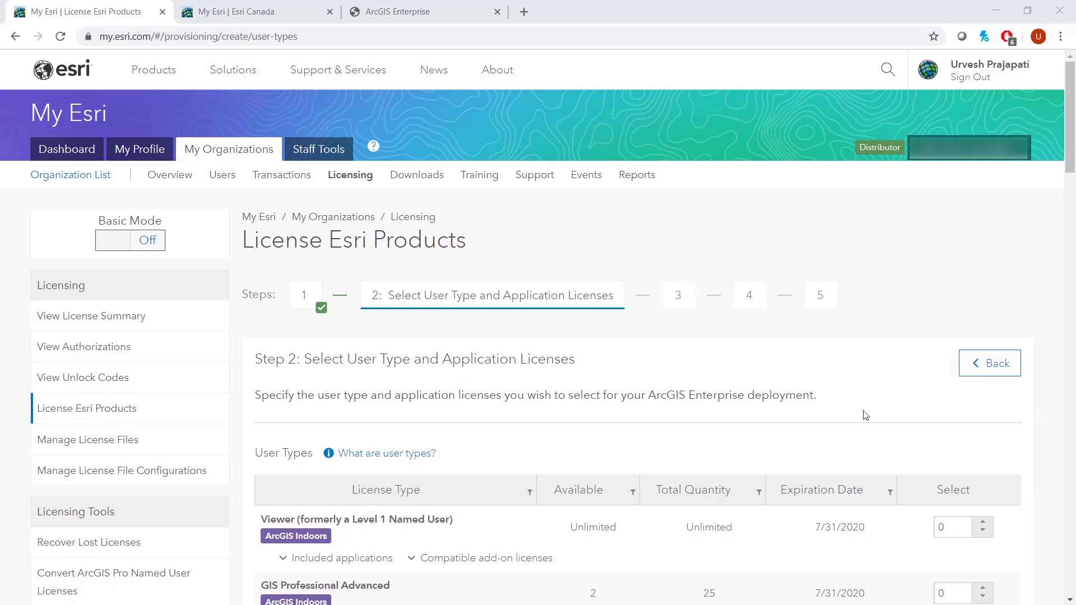
pyautogui.scroll(-3, 787, 382)
pyautogui.scroll(-5, 787, 382)
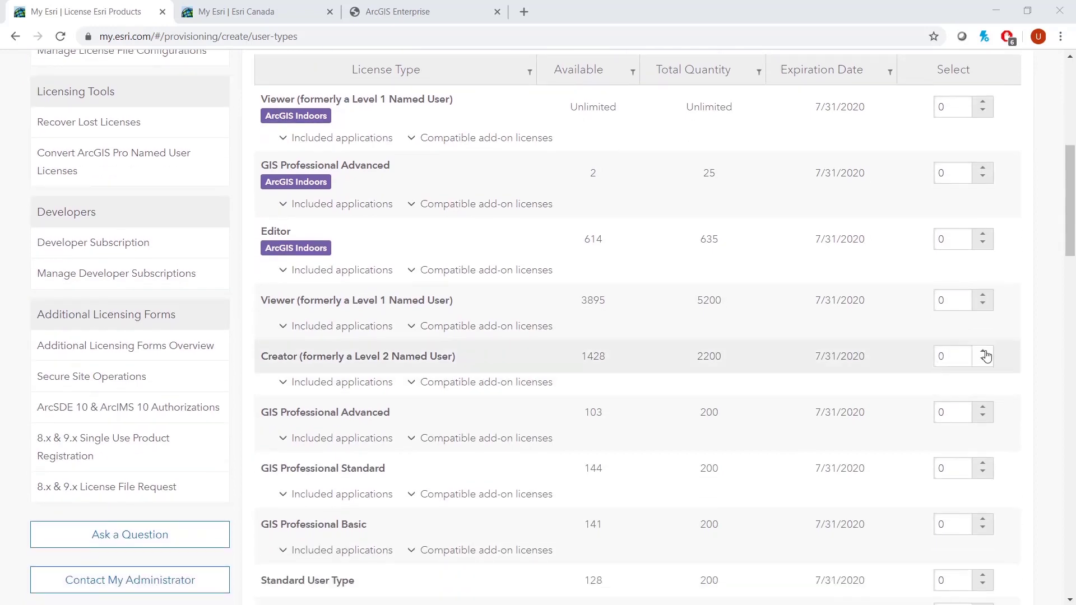
pyautogui.click(983, 352)
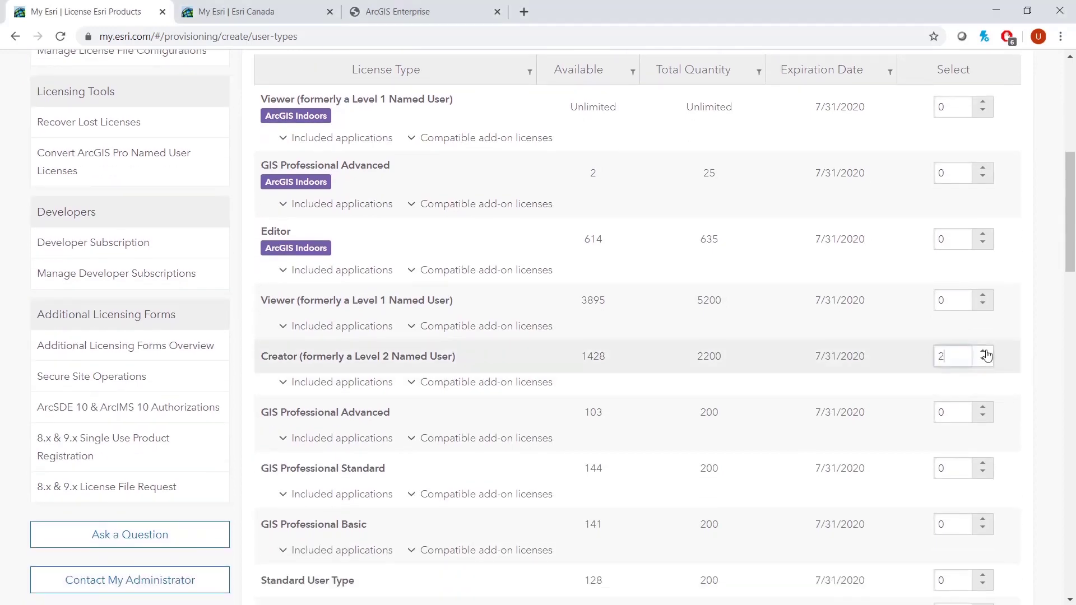
pyautogui.click(985, 353)
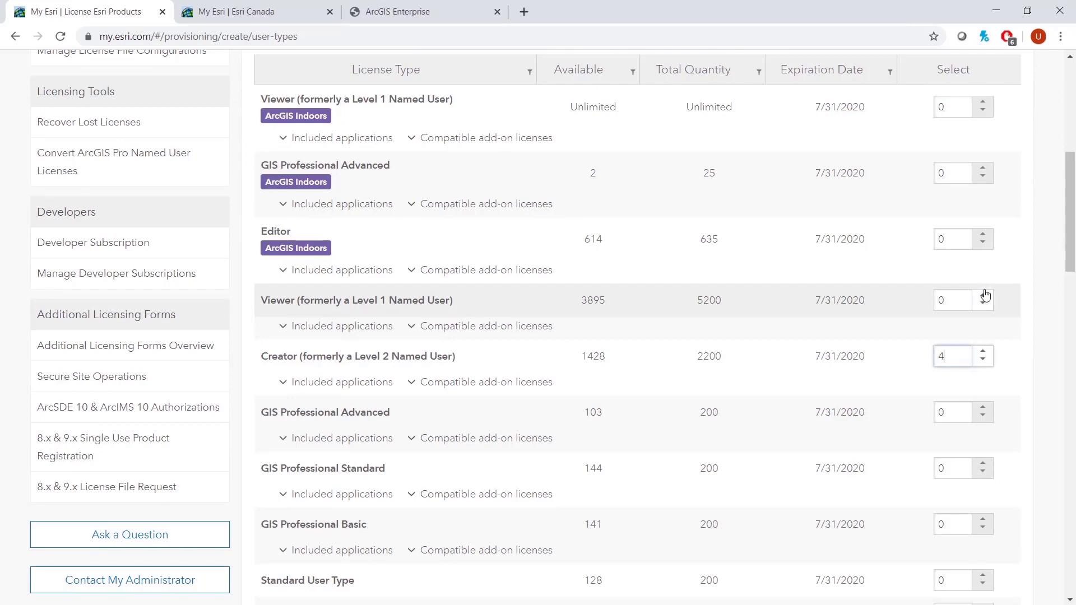
pyautogui.click(984, 296)
pyautogui.click(984, 296)
pyautogui.click(985, 295)
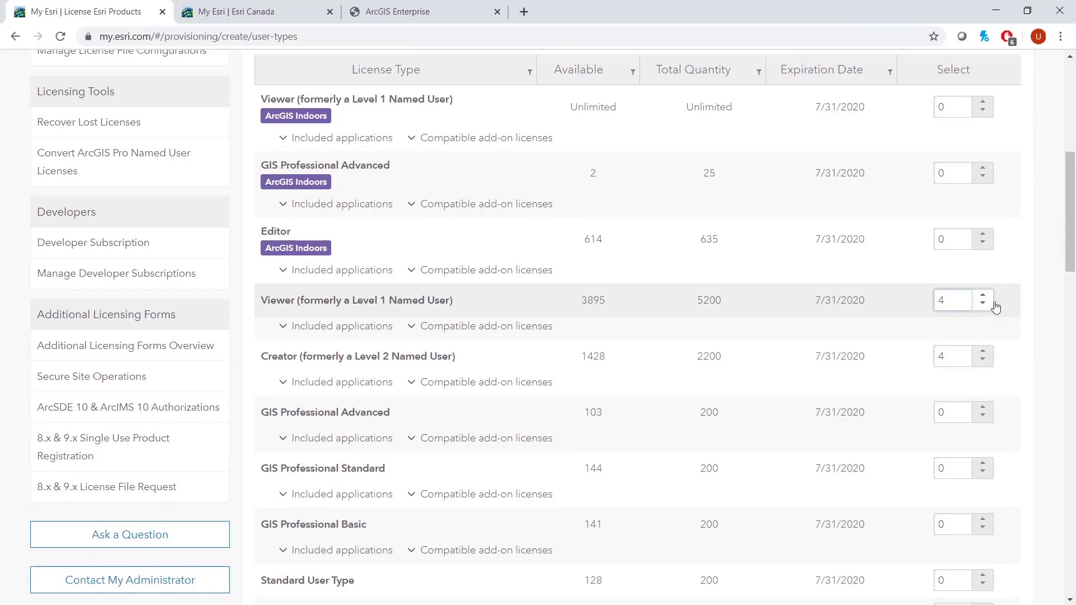
# Skip both add-on application steps without add-ons and continue to End User Information
pyautogui.scroll(-5, 1008, 319)
pyautogui.scroll(-7, 1021, 330)
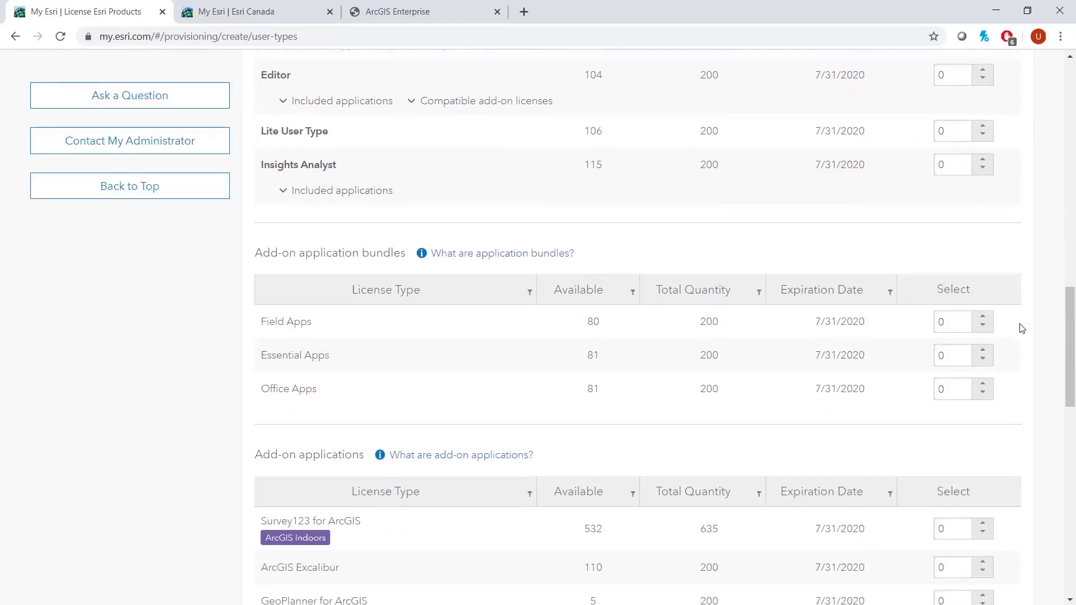
pyautogui.scroll(-12, 1021, 329)
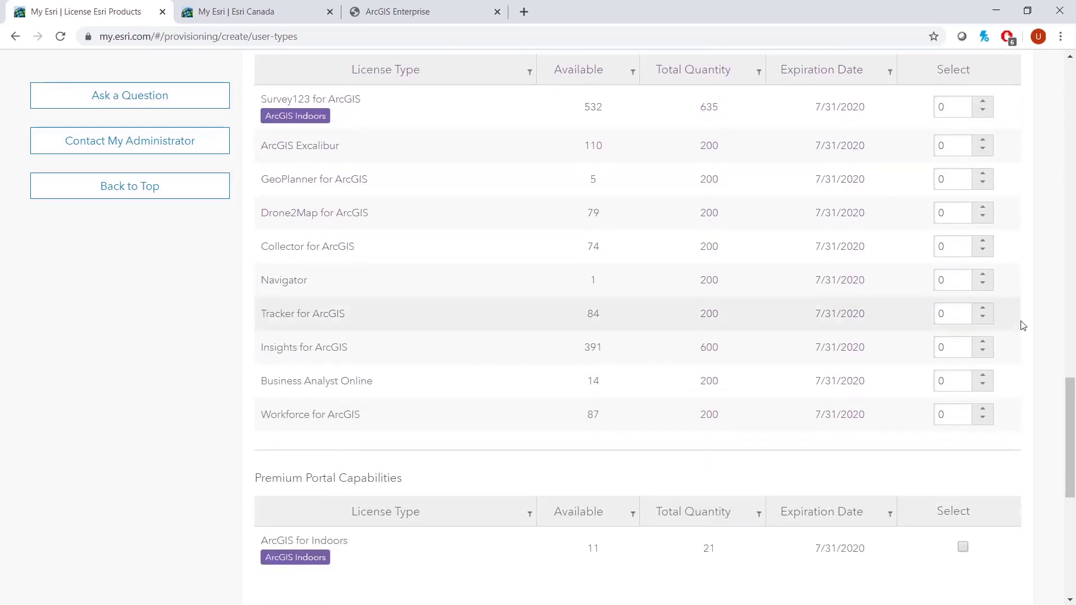
pyautogui.click(1012, 279)
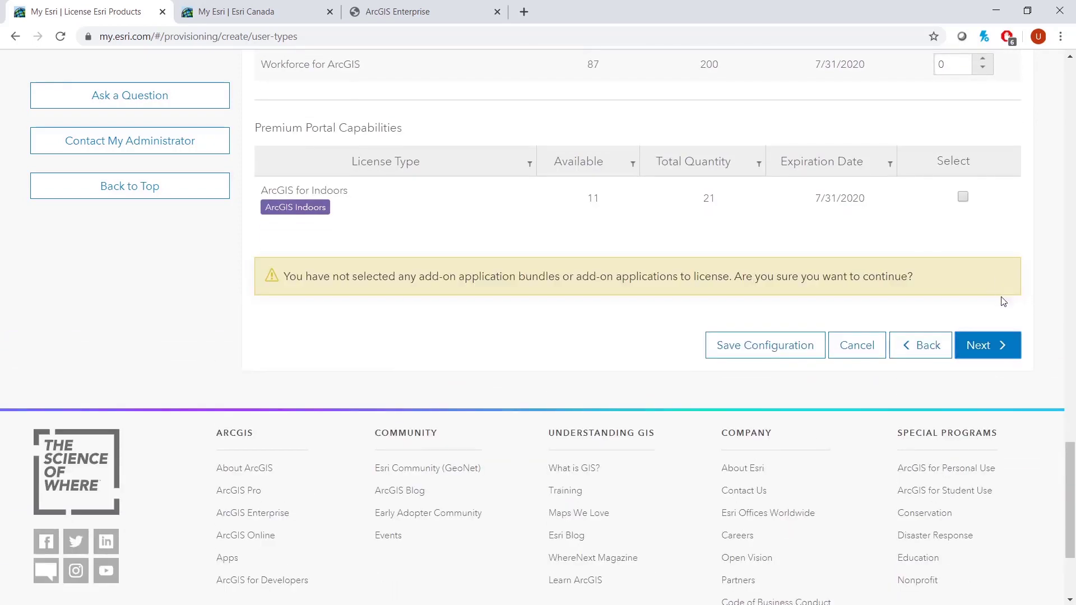
pyautogui.click(989, 346)
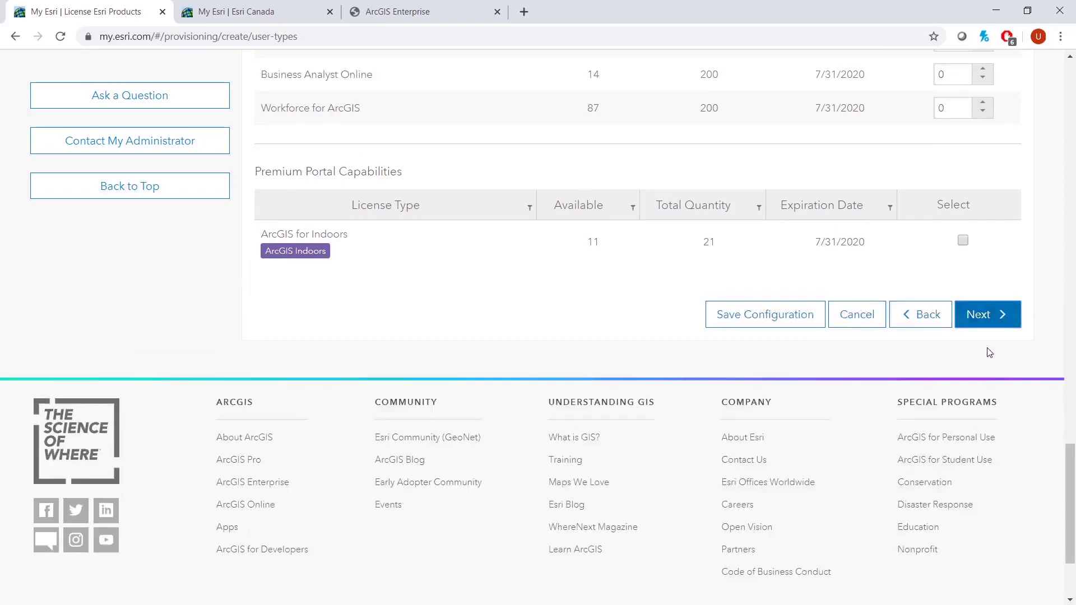
pyautogui.scroll(-5, 985, 344)
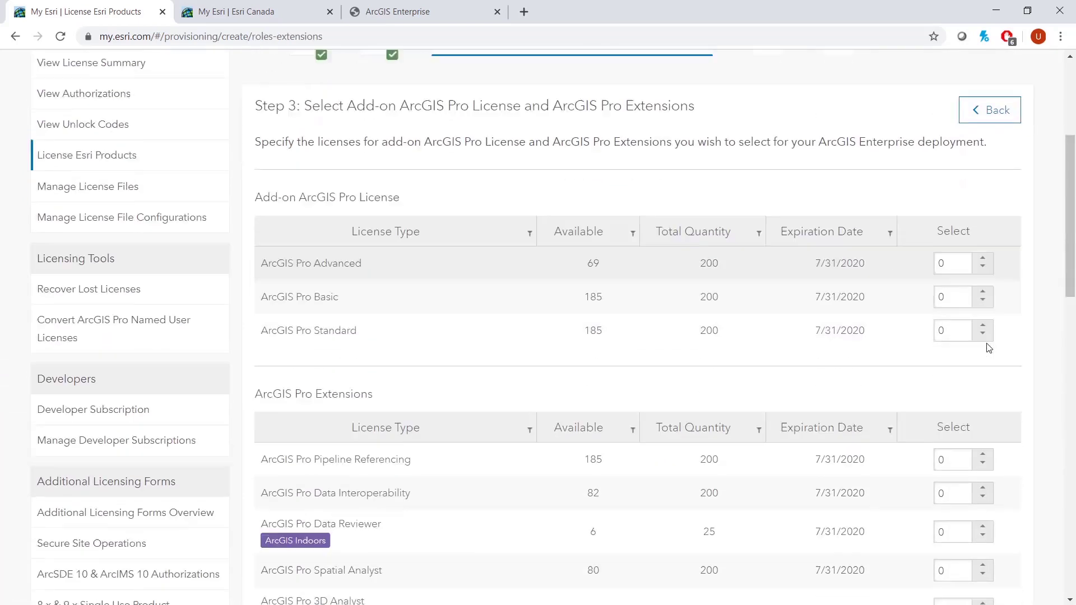
pyautogui.scroll(-14, 985, 336)
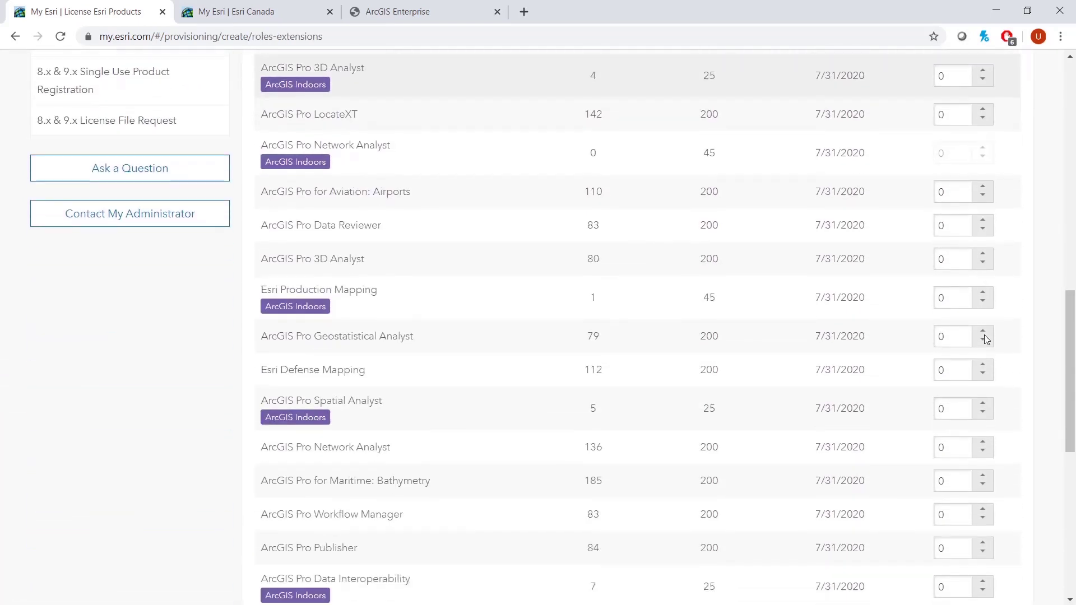
pyautogui.click(985, 238)
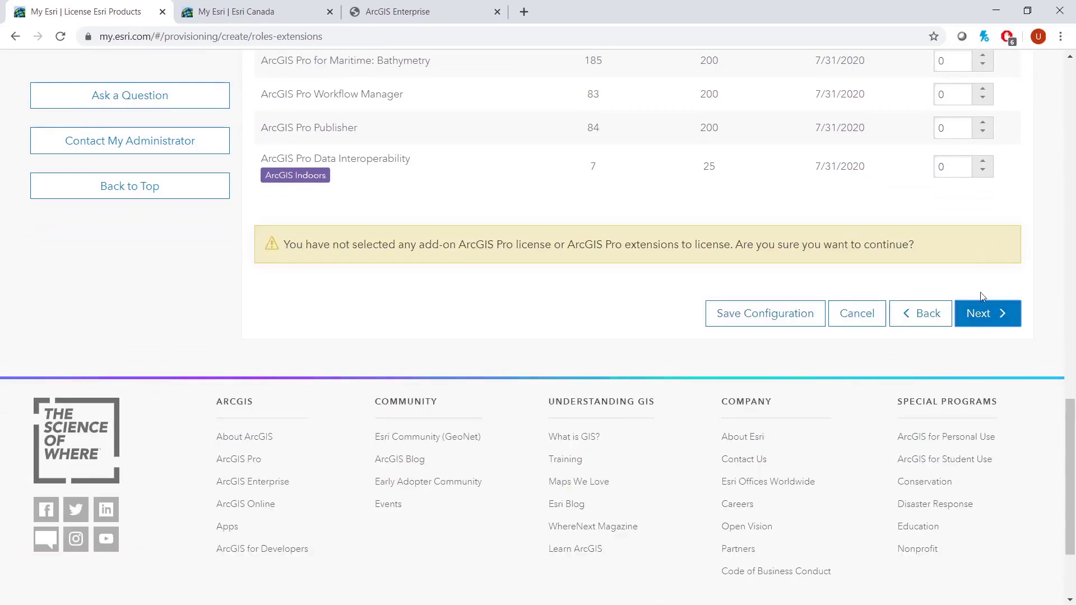
pyautogui.click(985, 313)
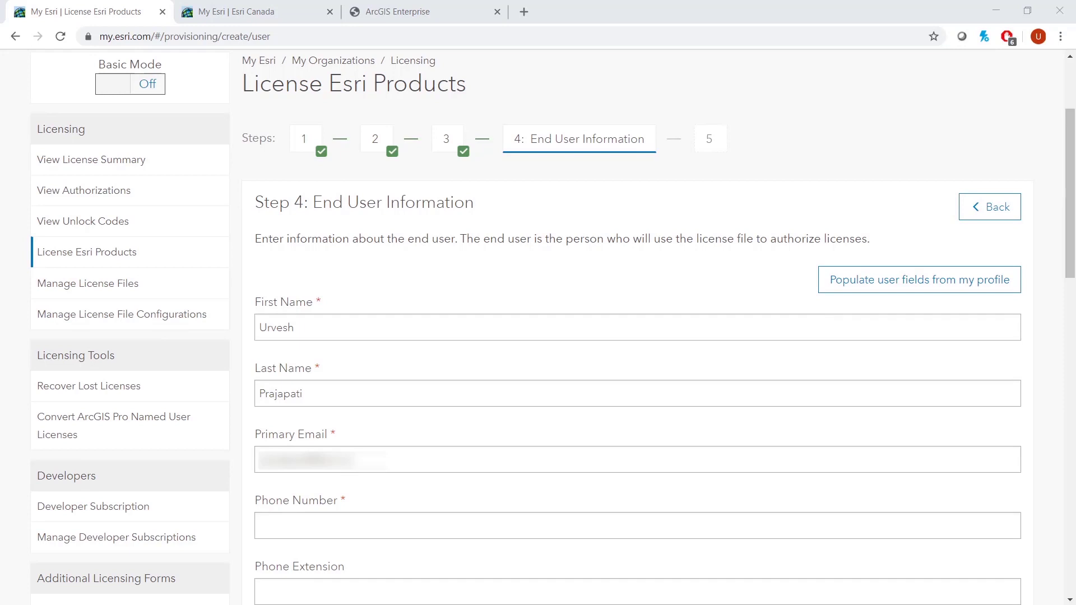
# Auto-fill the organization and address fields from Esri Canada's organization, then proceed to review
pyautogui.scroll(-5, 913, 442)
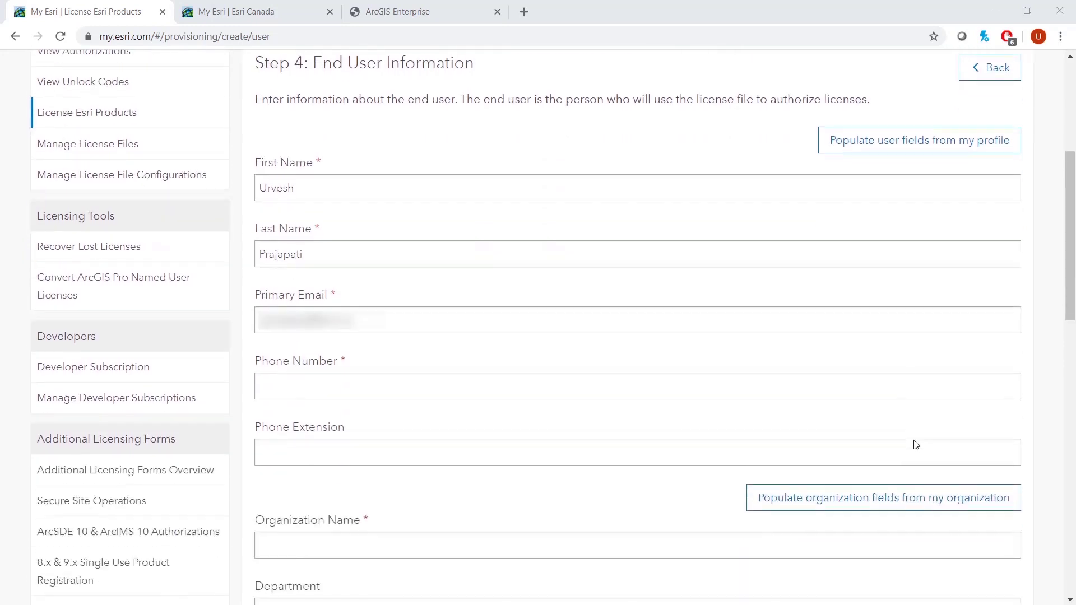
pyautogui.scroll(-3, 910, 447)
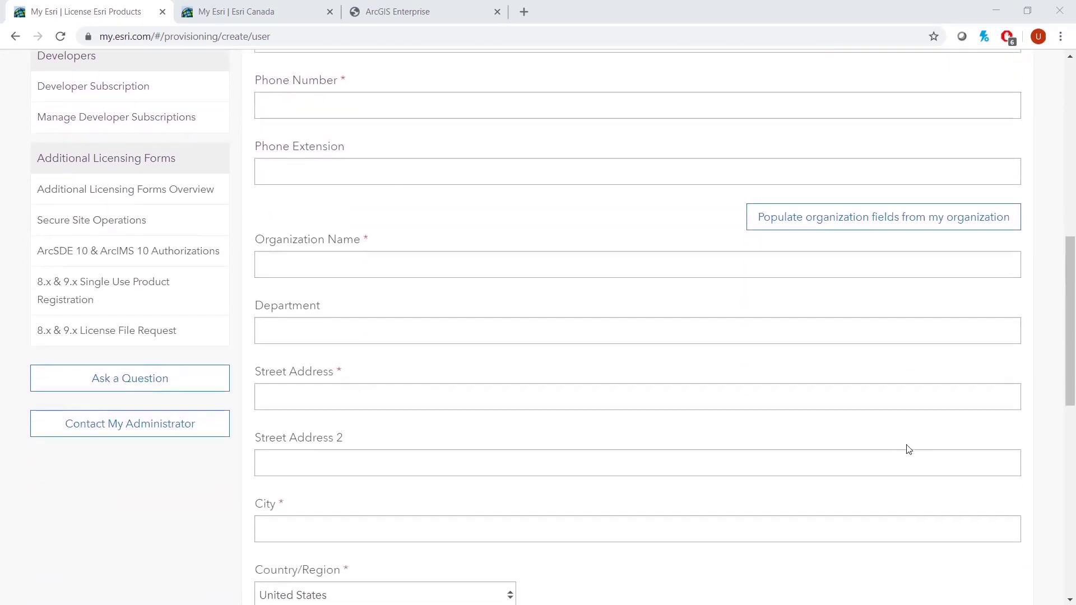
pyautogui.click(796, 224)
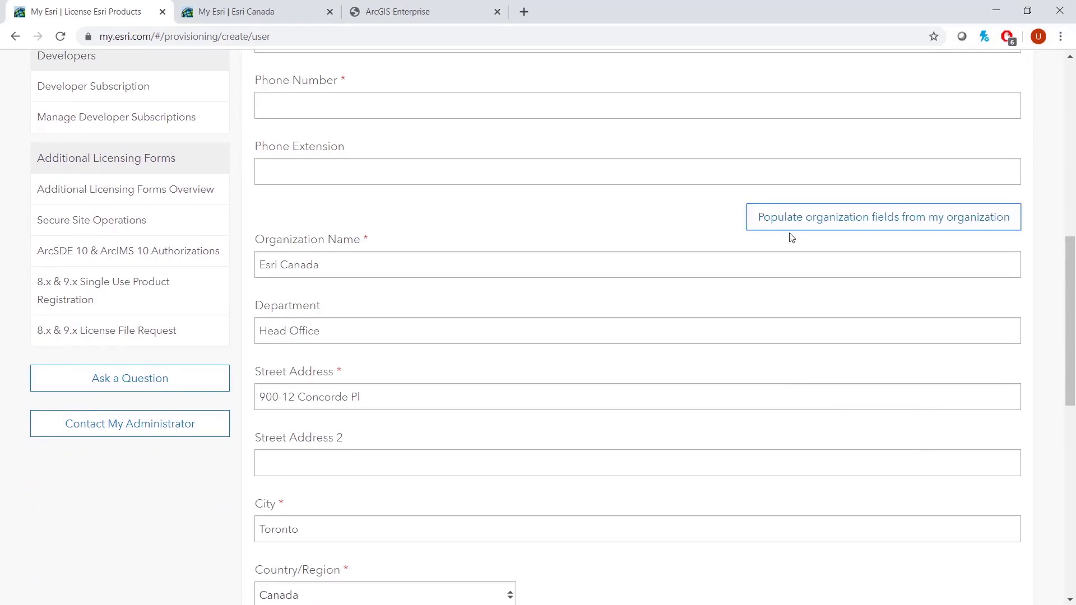
pyautogui.scroll(-4, 802, 330)
pyautogui.scroll(-4, 800, 331)
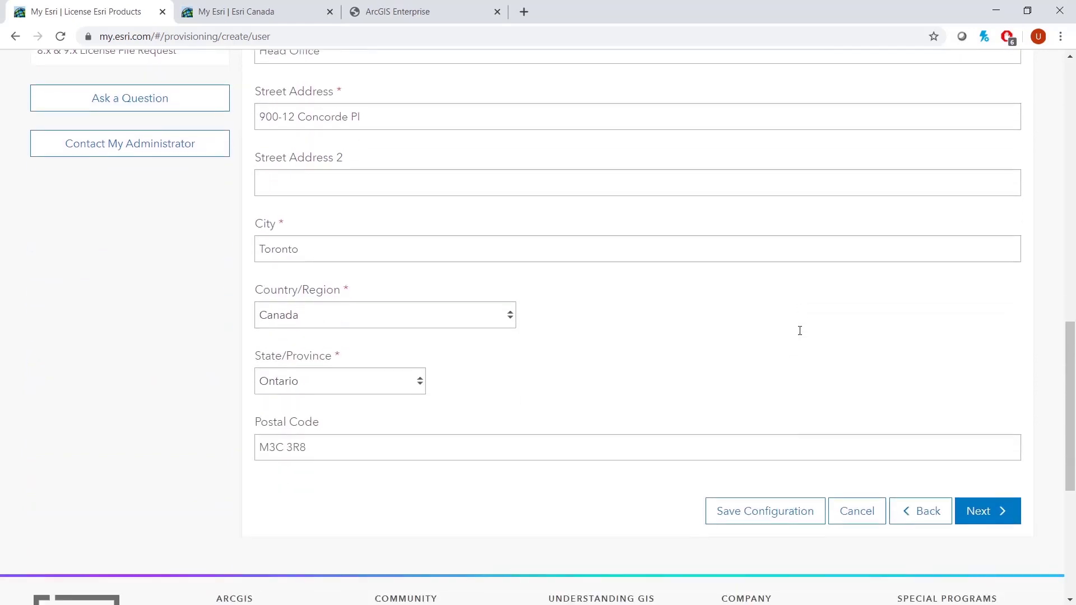
pyautogui.click(1019, 371)
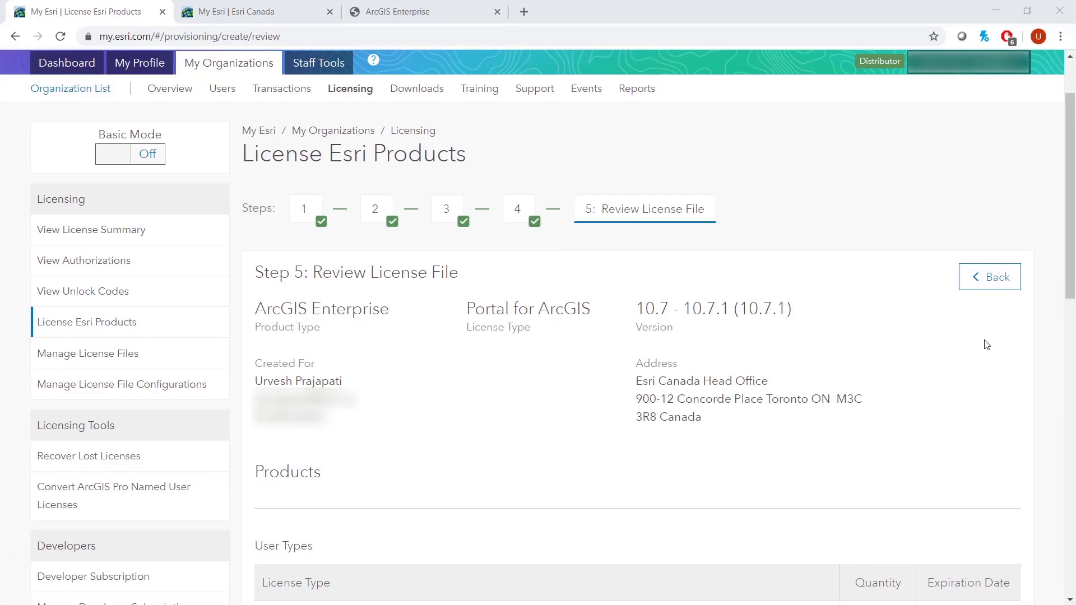
# Choose Download delivery and create the 4 Viewer, 4 Creator portal license file
pyautogui.scroll(-4, 986, 345)
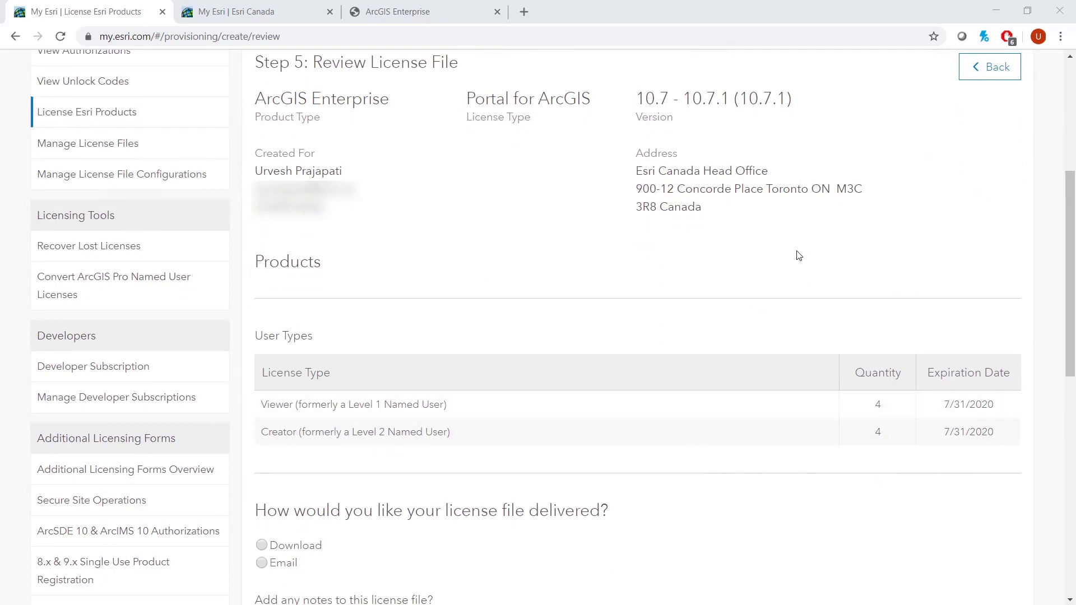
pyautogui.scroll(-4, 794, 253)
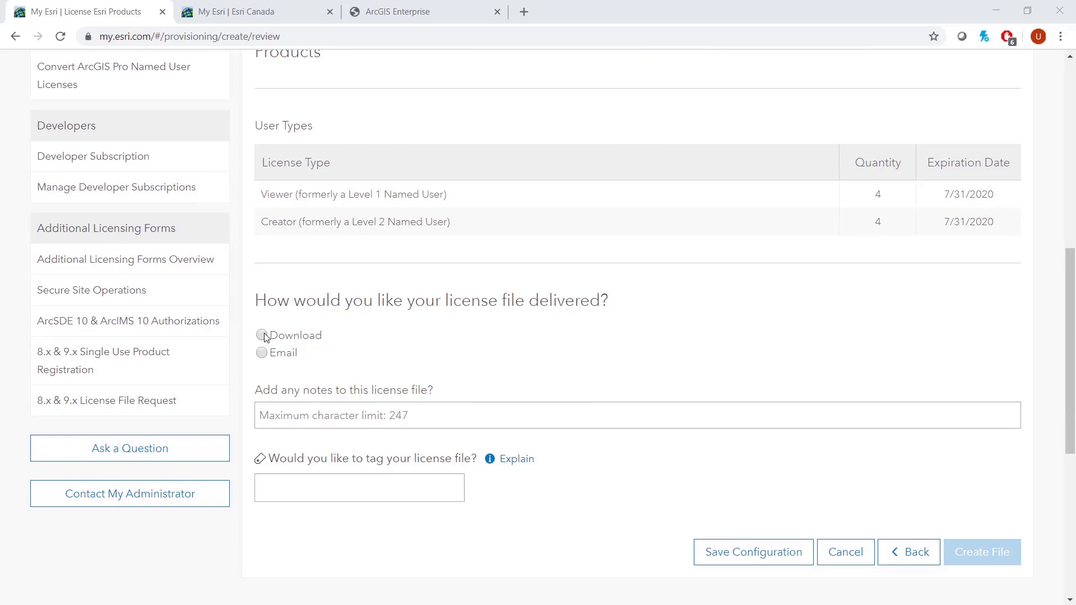
pyautogui.click(262, 335)
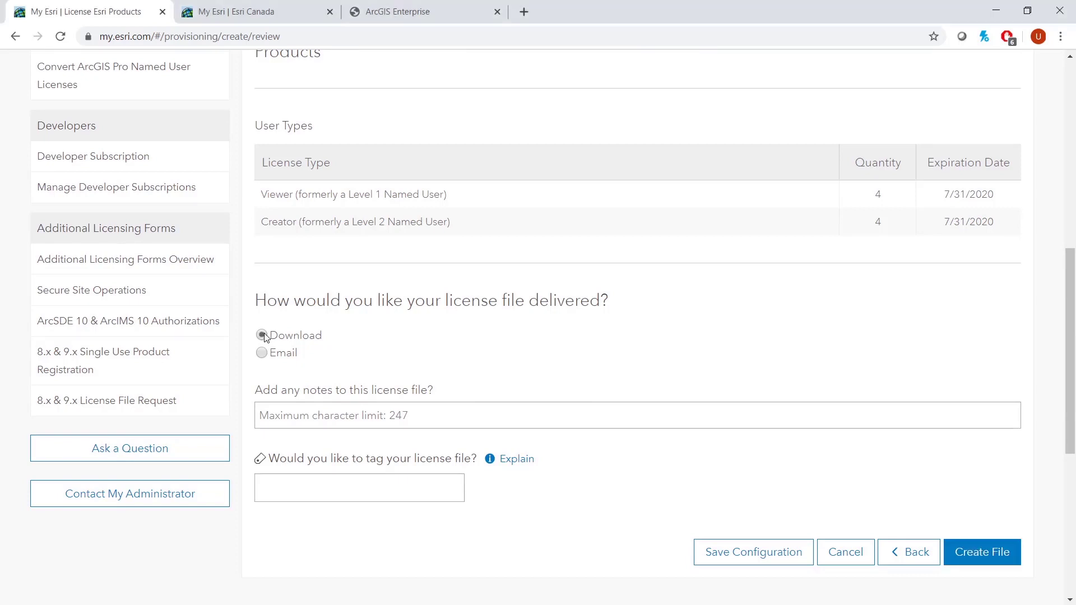
pyautogui.scroll(-1, 627, 320)
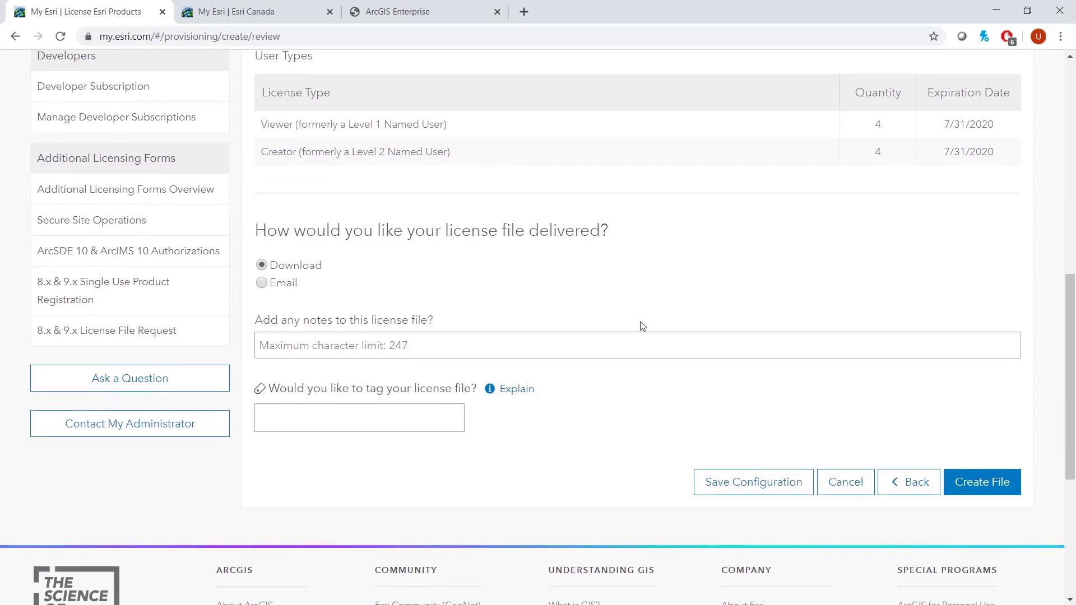
pyautogui.click(963, 486)
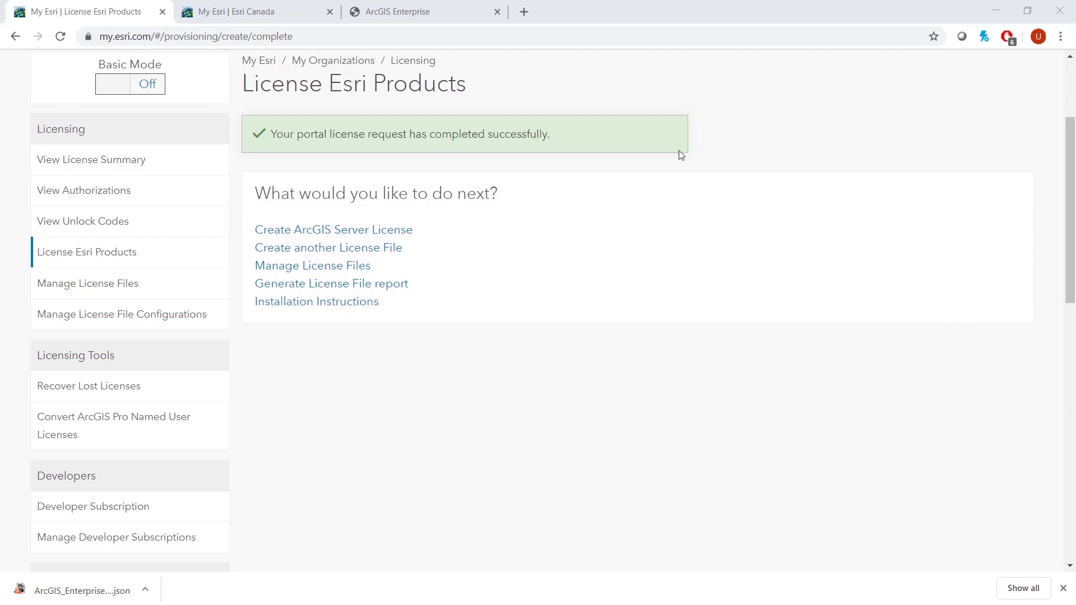
# Switch to the ArcGIS Enterprise portal and open the Organization Licenses page
pyautogui.click(409, 11)
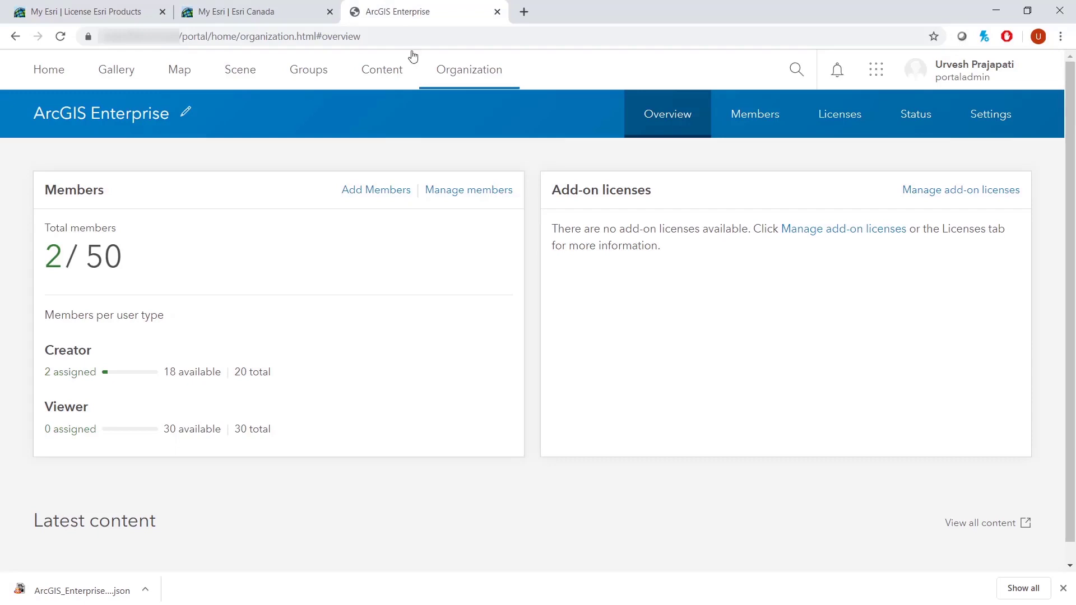
pyautogui.click(862, 130)
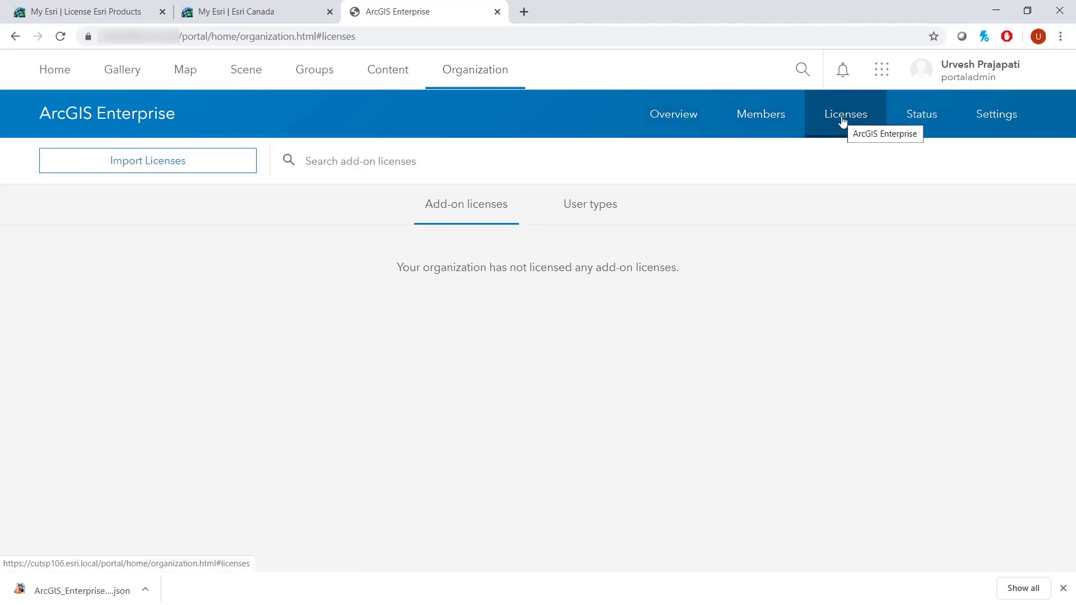
# Import the downloaded ArcGIS Enterprise JSON license file from Downloads, replacing the current licenses
pyautogui.click(147, 164)
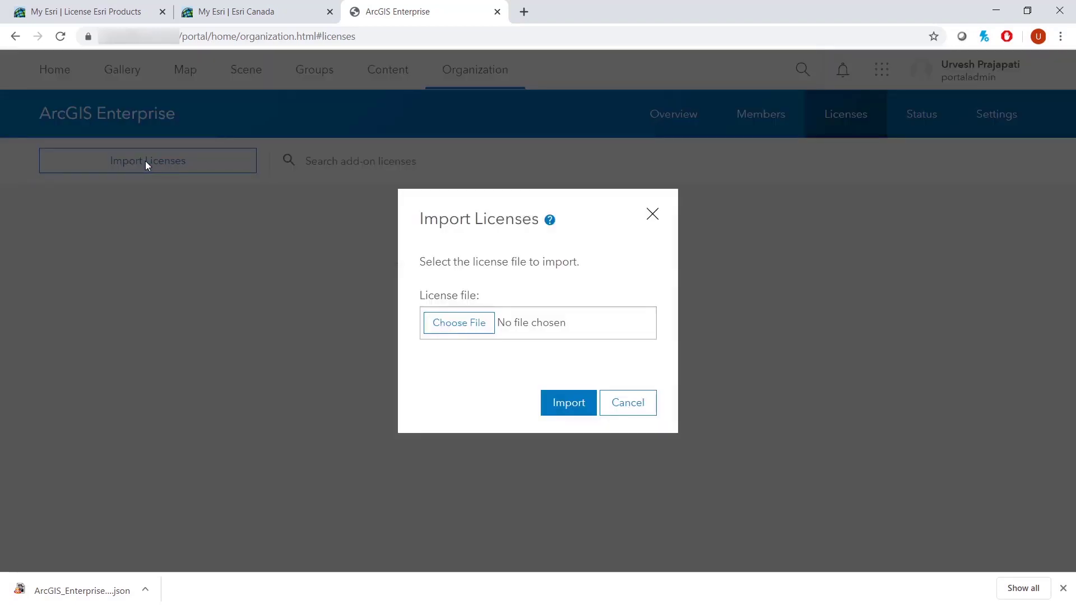
pyautogui.click(451, 328)
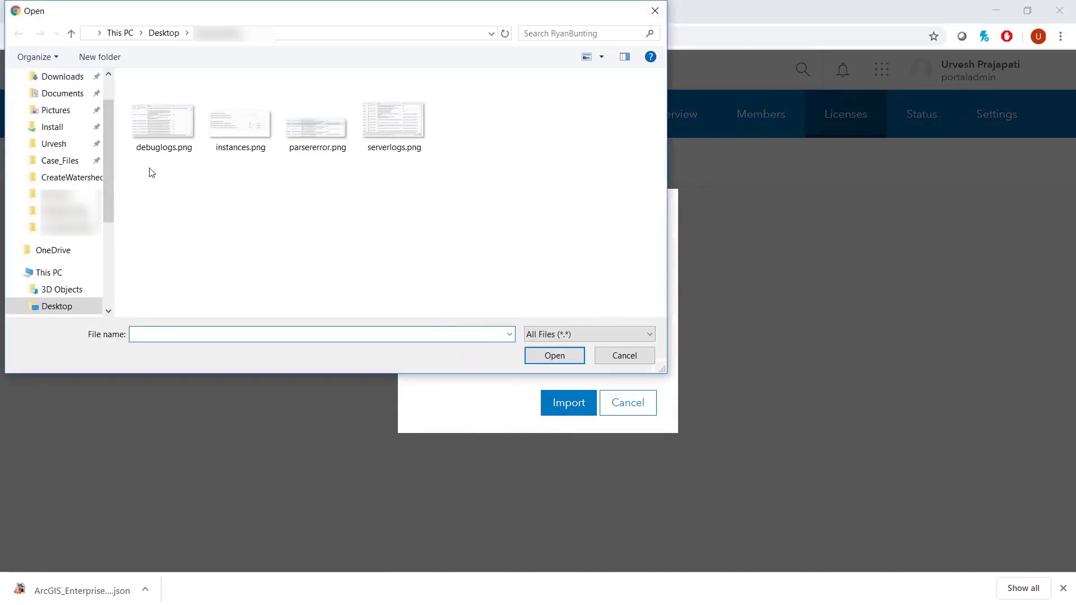
pyautogui.click(72, 79)
pyautogui.click(181, 102)
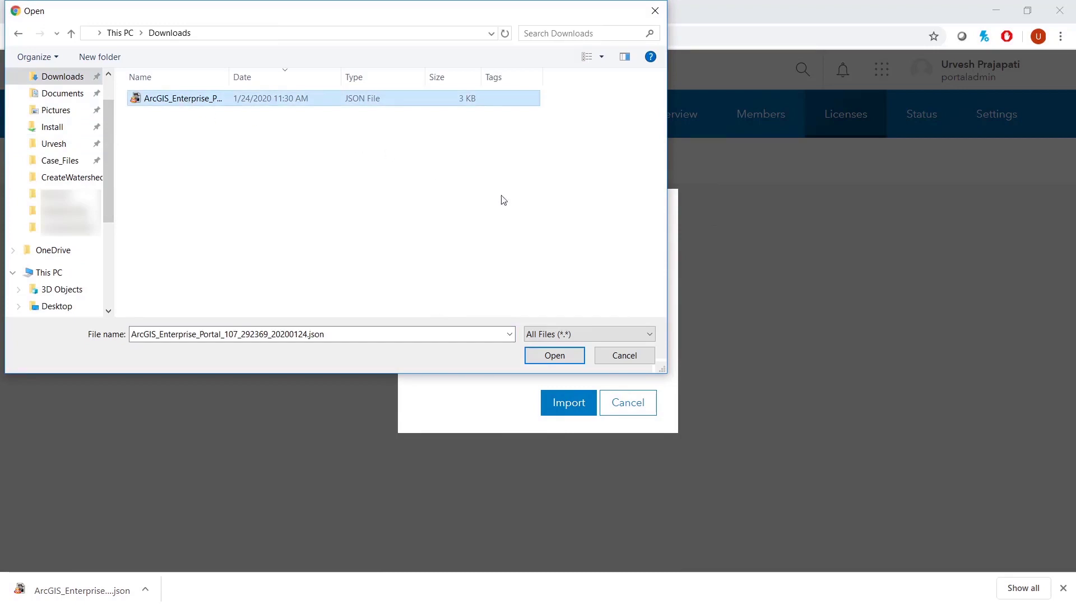
pyautogui.click(555, 356)
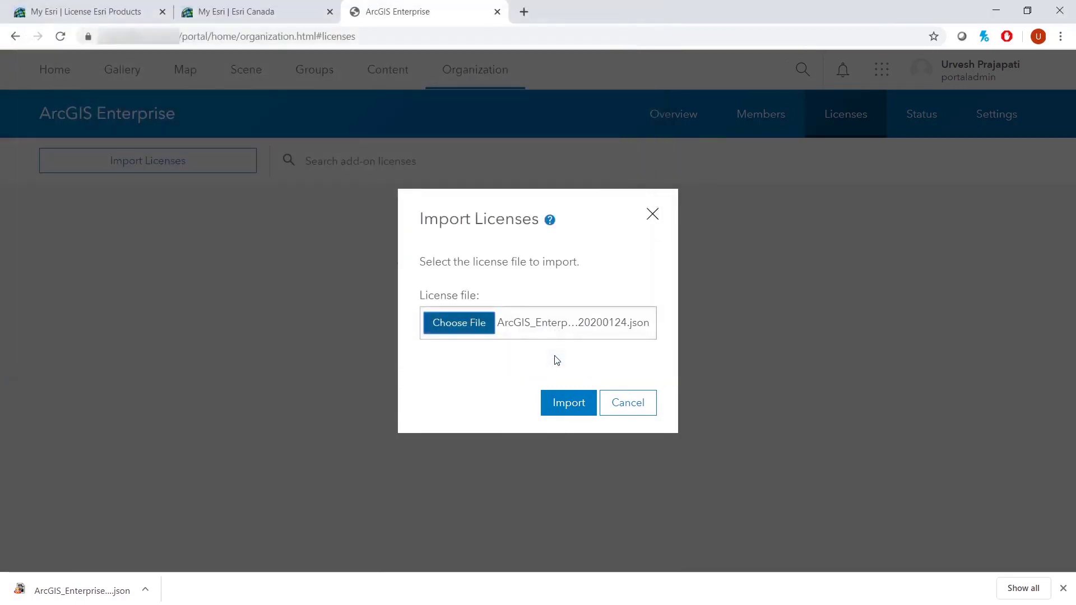
pyautogui.click(558, 401)
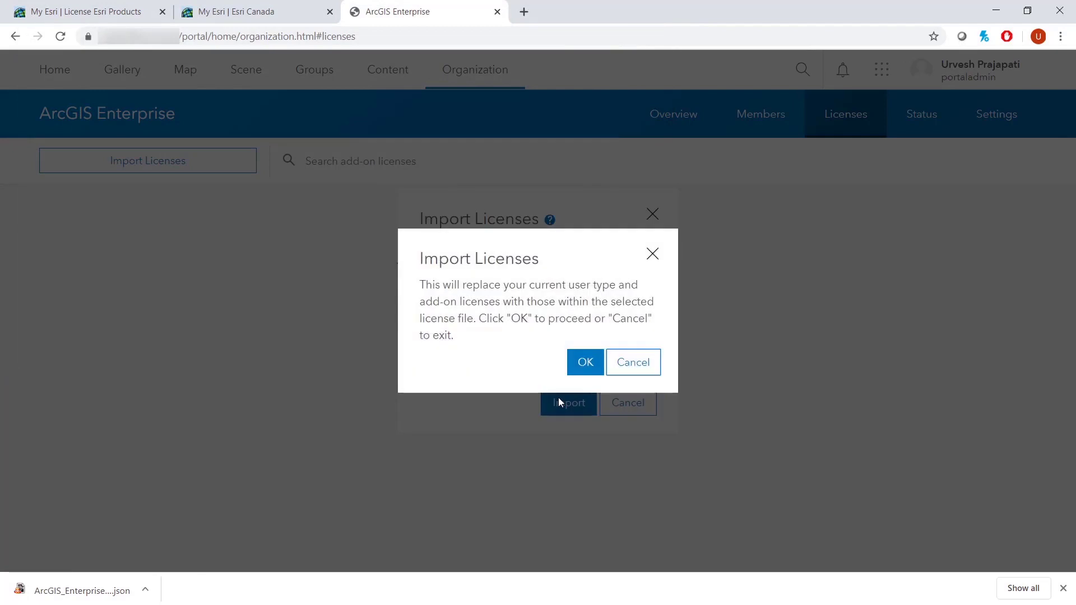
pyautogui.click(579, 361)
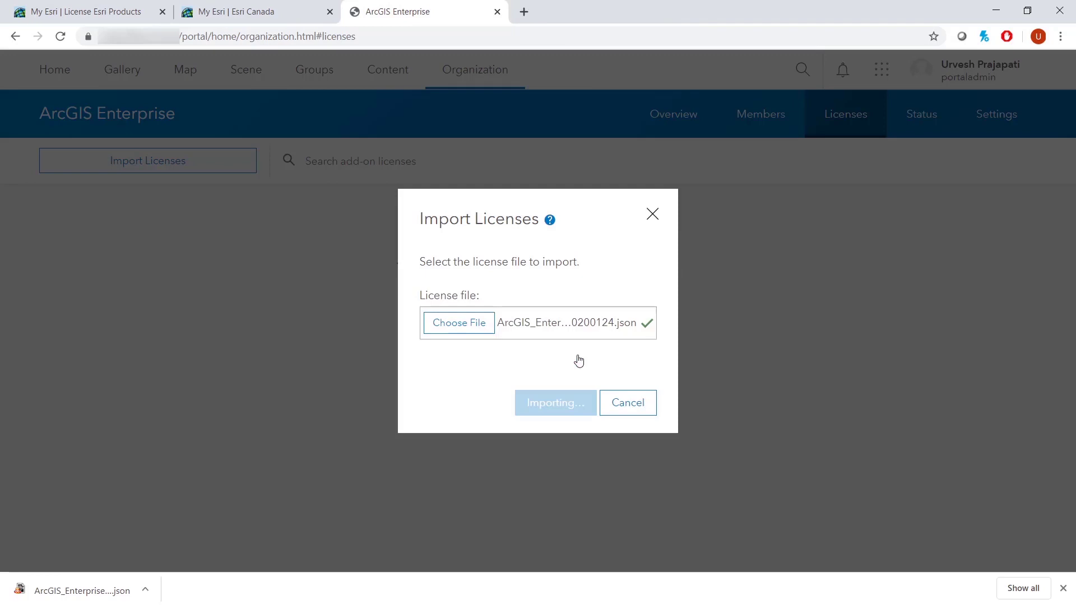
pyautogui.click(648, 304)
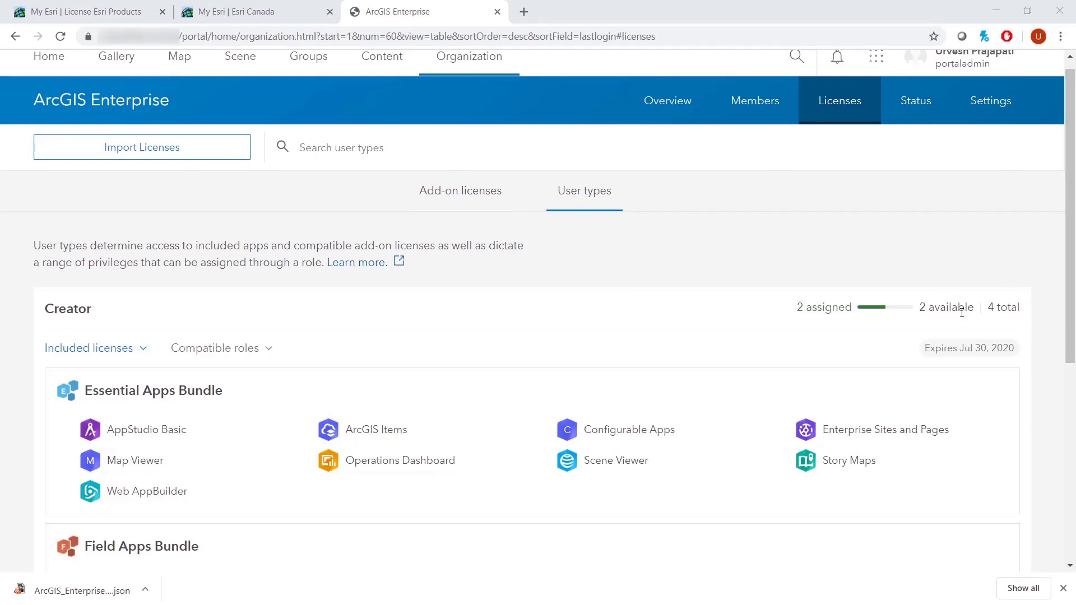
# Scroll down to review the Creator and Viewer user type counts, 4 total each
pyautogui.scroll(-6, 996, 317)
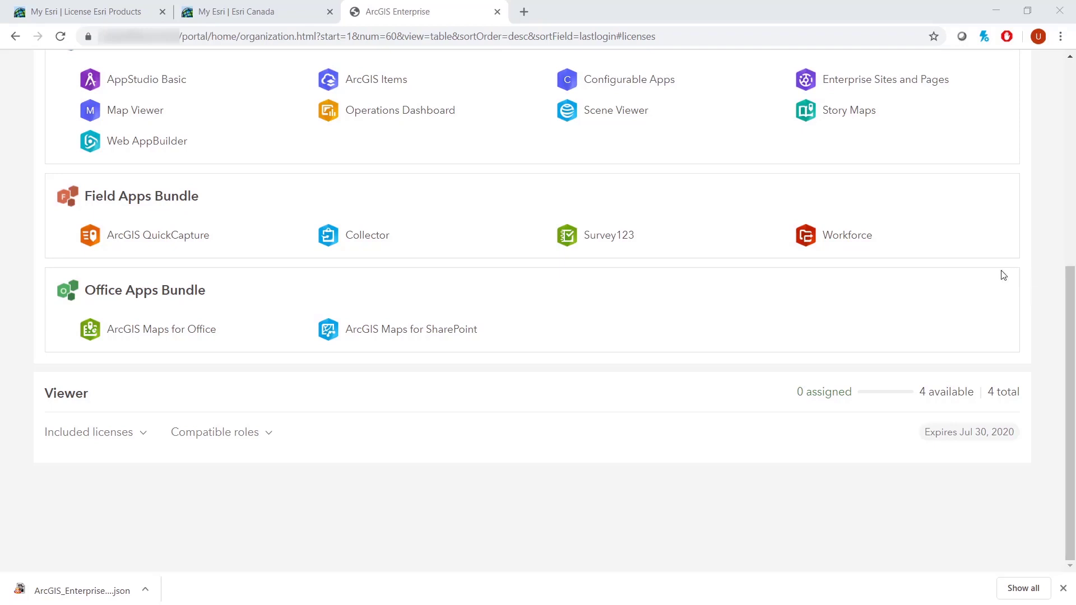
# Open the newest Portal for ArcGIS license file in My Esri and confirm editing it
pyautogui.click(279, 12)
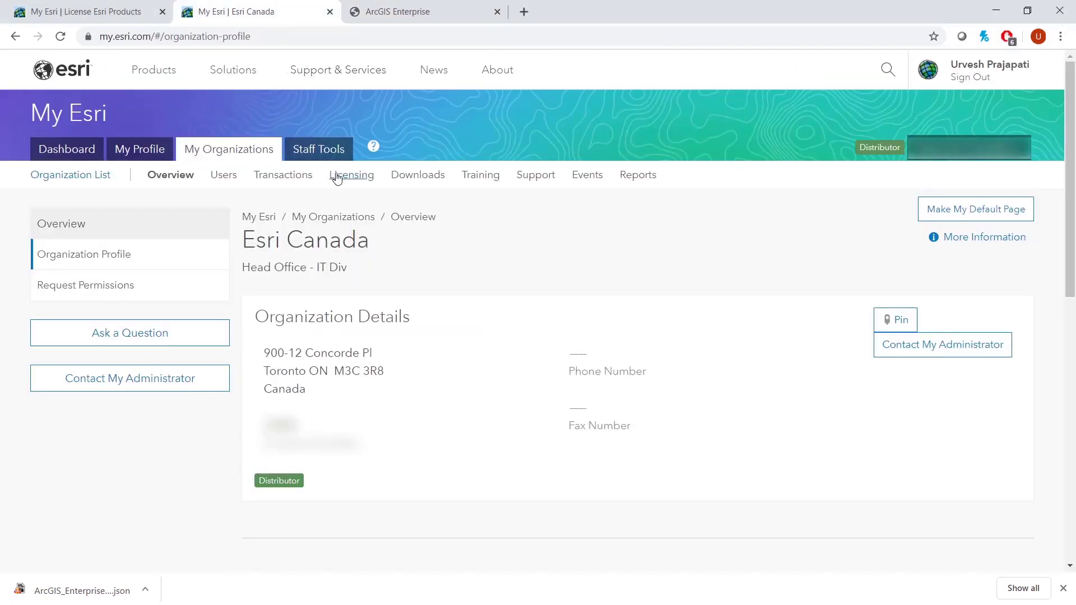
pyautogui.click(339, 177)
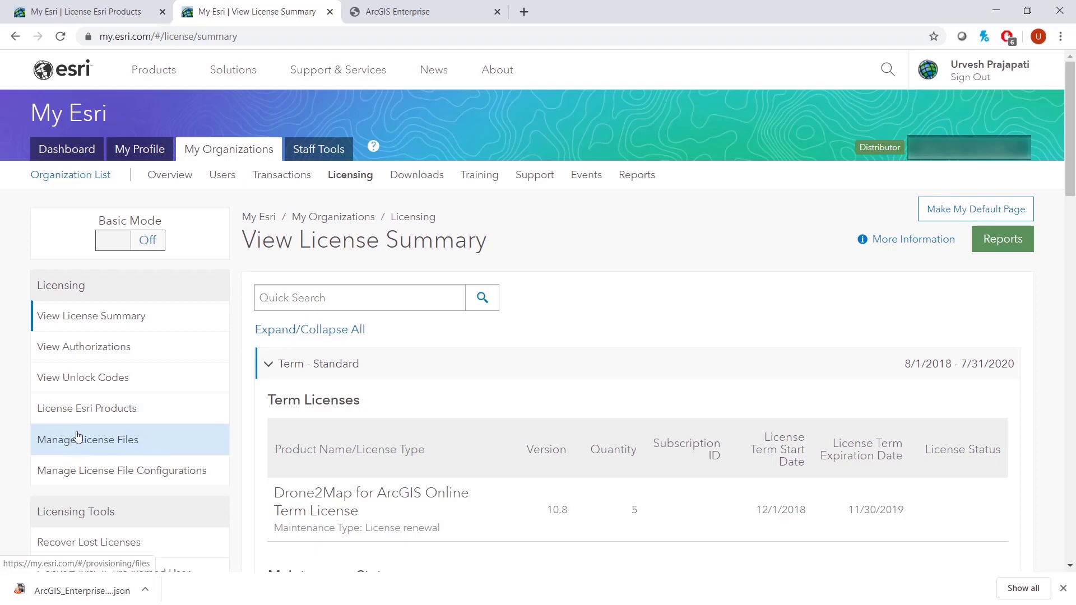
pyautogui.click(84, 437)
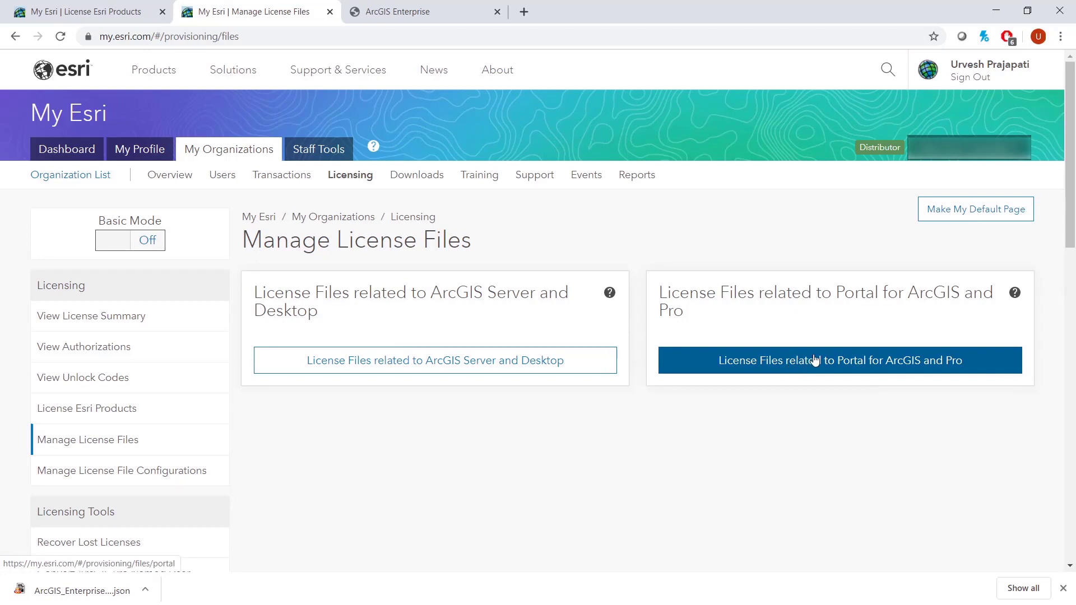
pyautogui.click(814, 358)
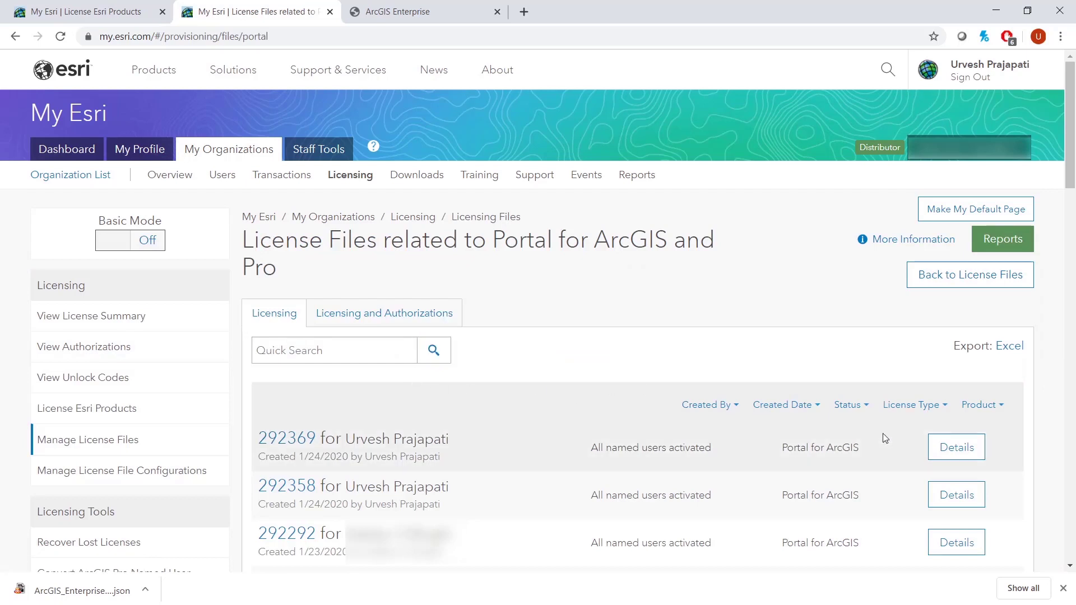
pyautogui.click(948, 451)
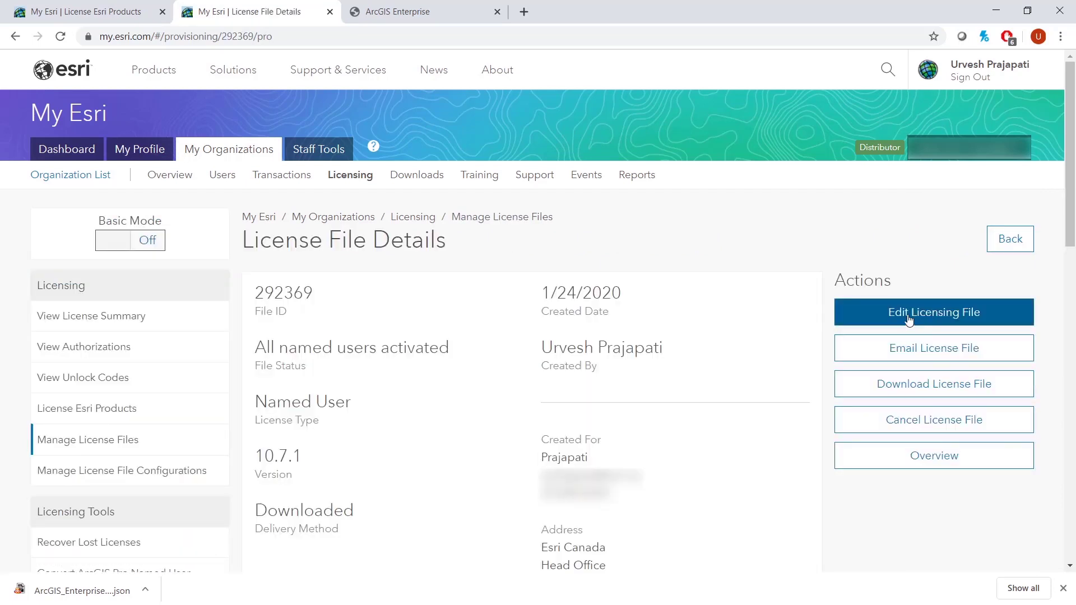
pyautogui.click(909, 318)
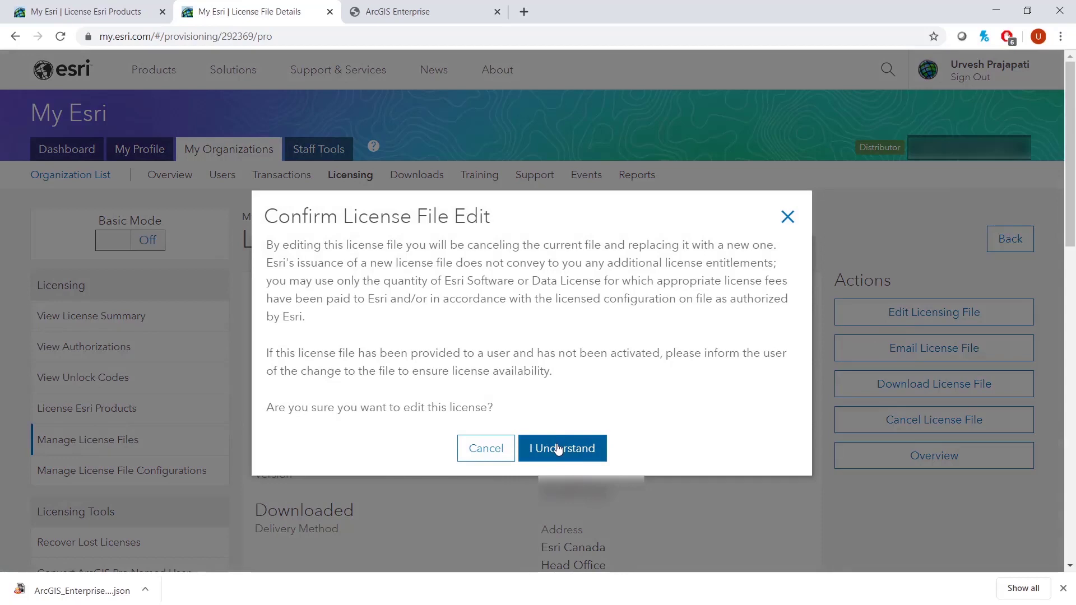
pyautogui.click(558, 448)
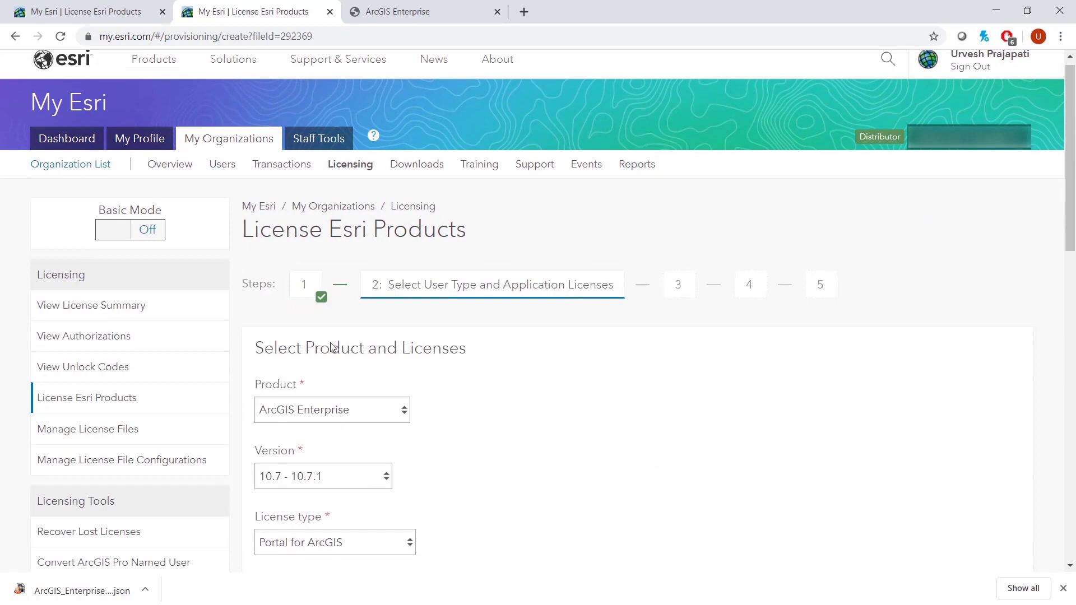
# Raise the Viewer count to 10 alongside 4 Creator and continue past the add-on warning
pyautogui.scroll(4, 381, 359)
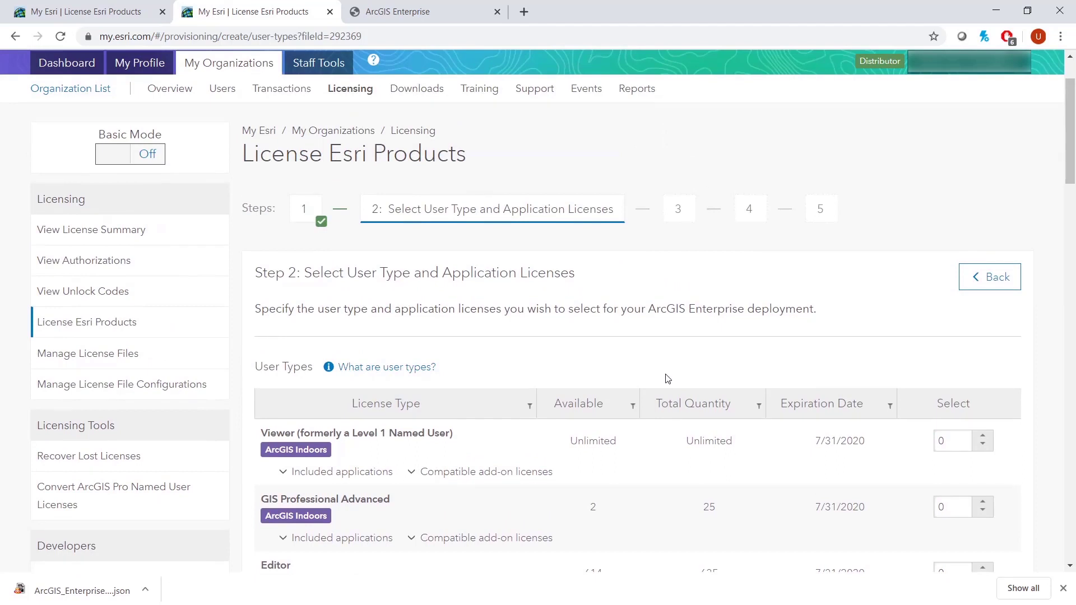
pyautogui.scroll(-3, 672, 378)
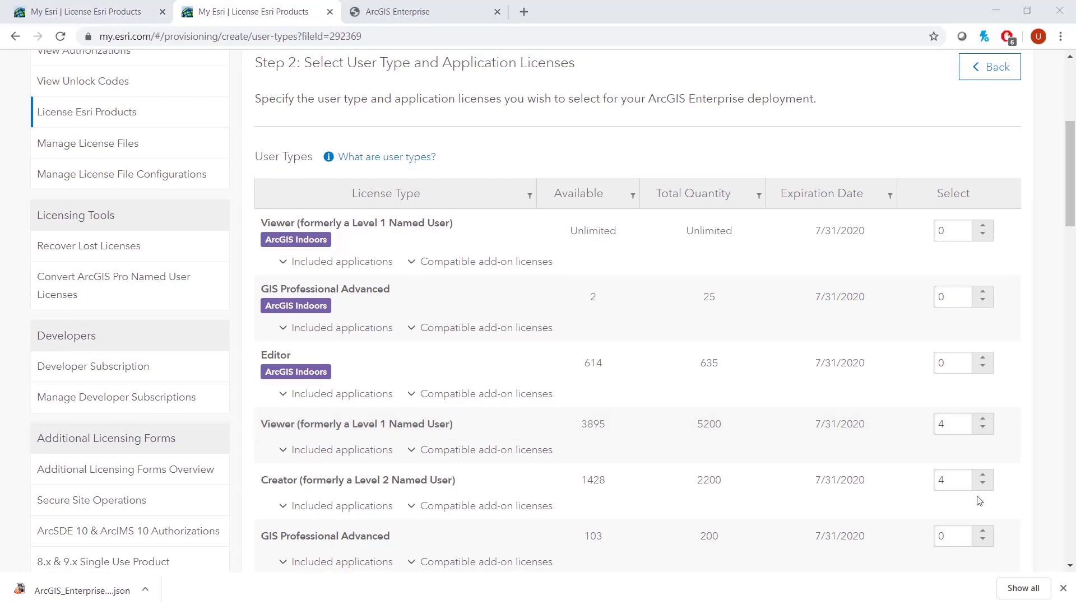
pyautogui.click(983, 420)
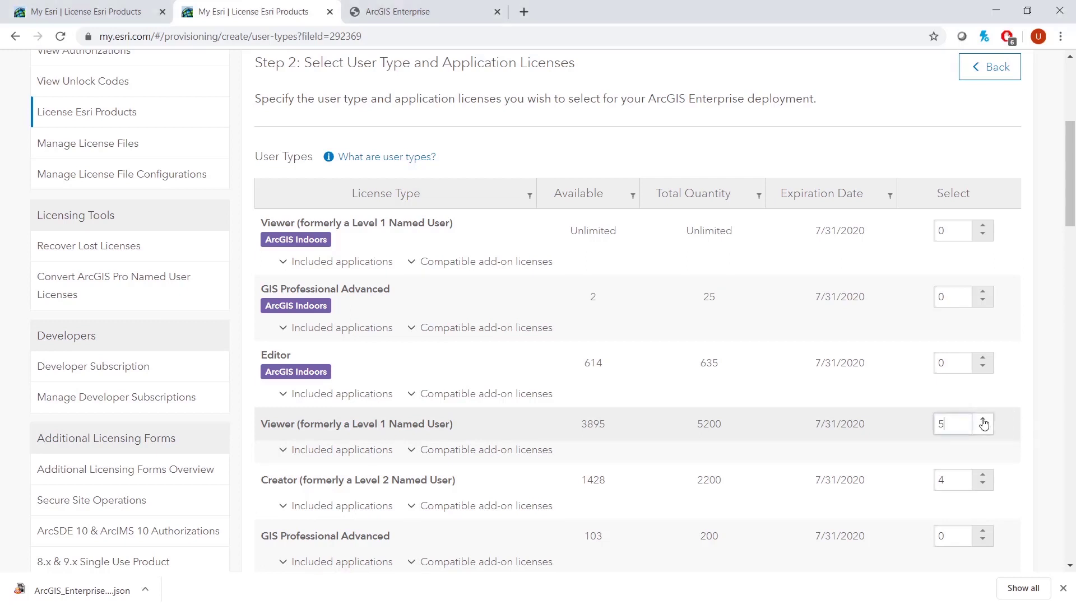
pyautogui.click(984, 420)
pyautogui.click(984, 422)
pyautogui.scroll(-15, 1002, 434)
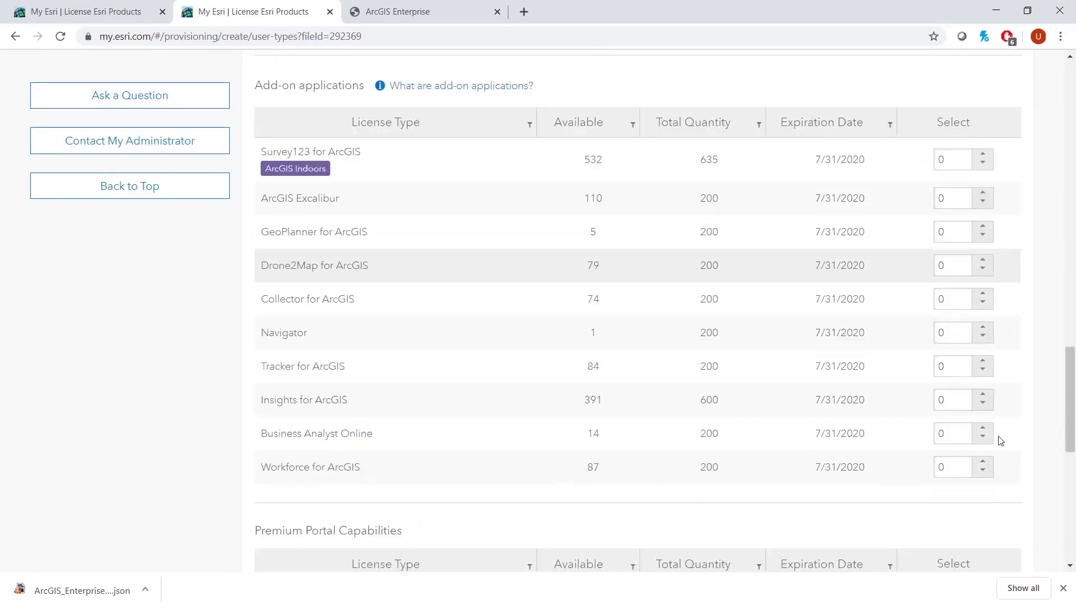
pyautogui.scroll(-8, 1001, 441)
pyautogui.scroll(3, 997, 440)
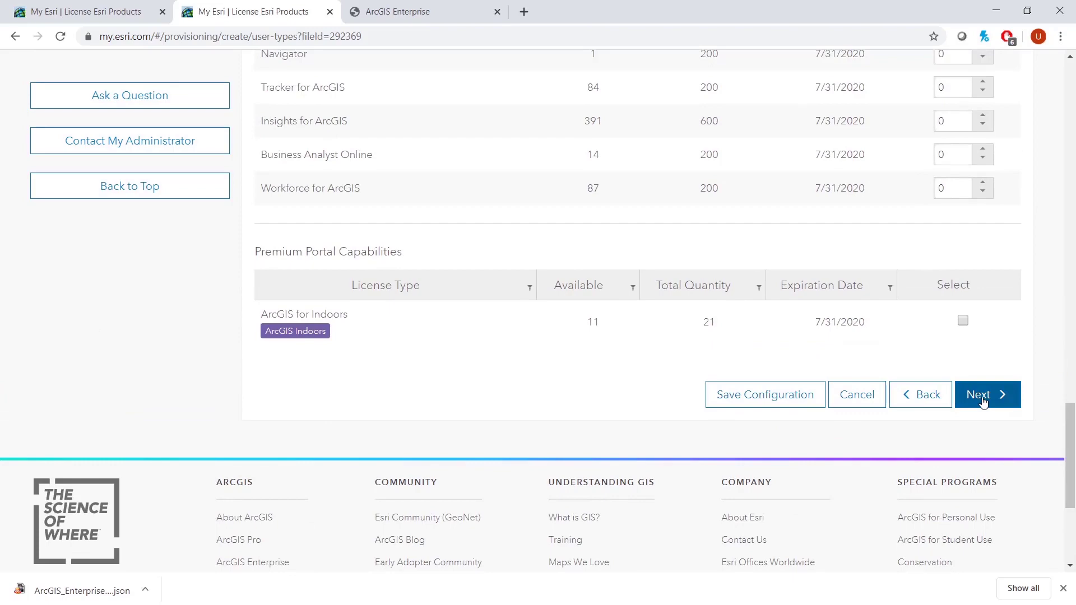
pyautogui.click(982, 400)
pyautogui.click(980, 470)
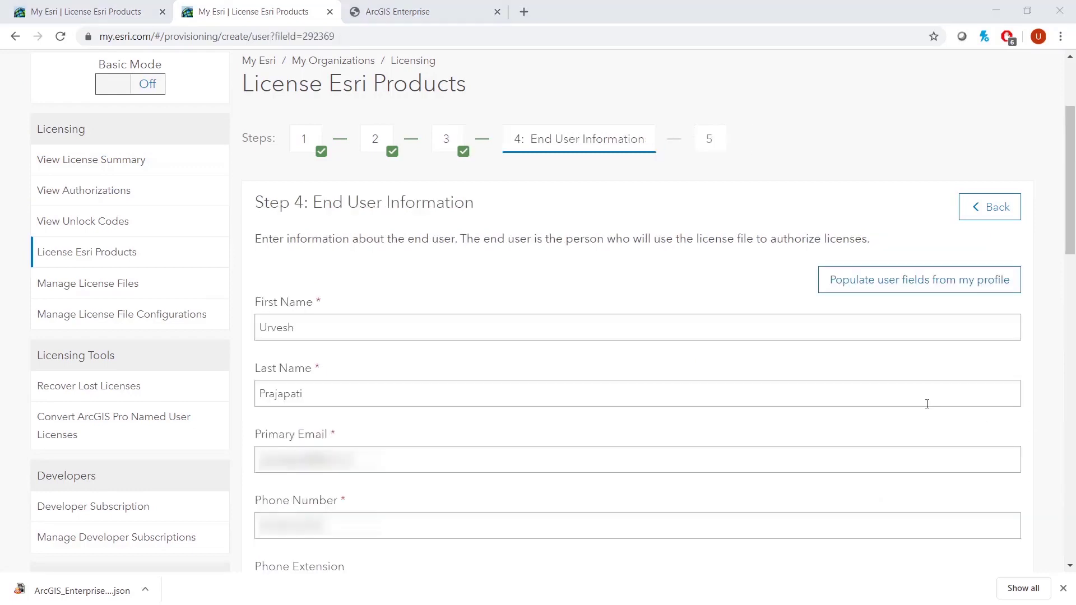
# Continue past End User Information and create the edited 10-Viewer, 4-Creator license file
pyautogui.scroll(3, 927, 404)
pyautogui.scroll(-4, 927, 403)
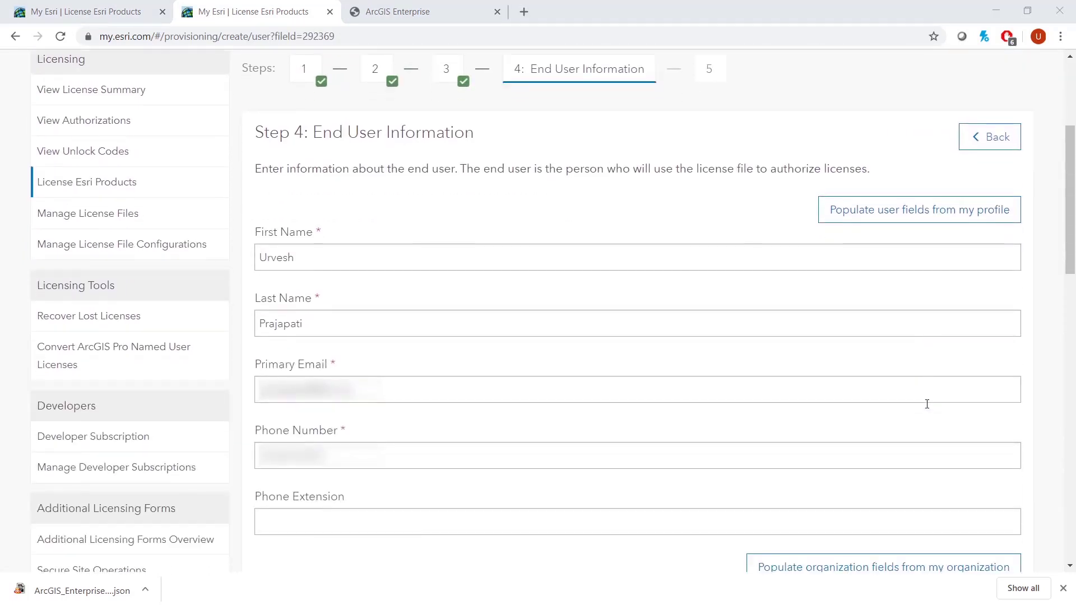
pyautogui.scroll(-1, 927, 404)
pyautogui.scroll(-6, 986, 413)
pyautogui.scroll(-4, 991, 417)
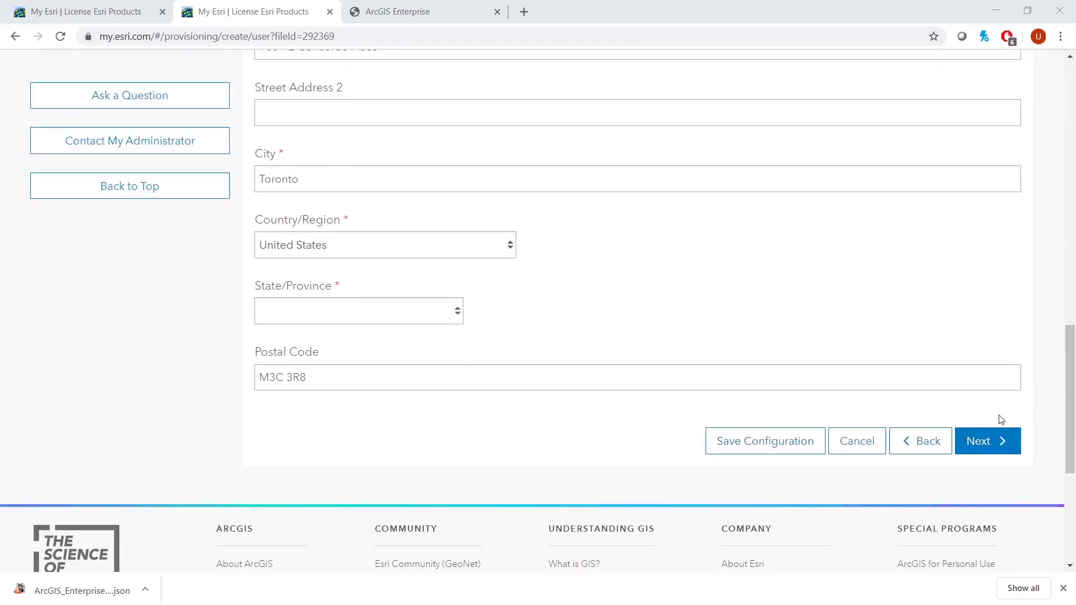
pyautogui.click(988, 448)
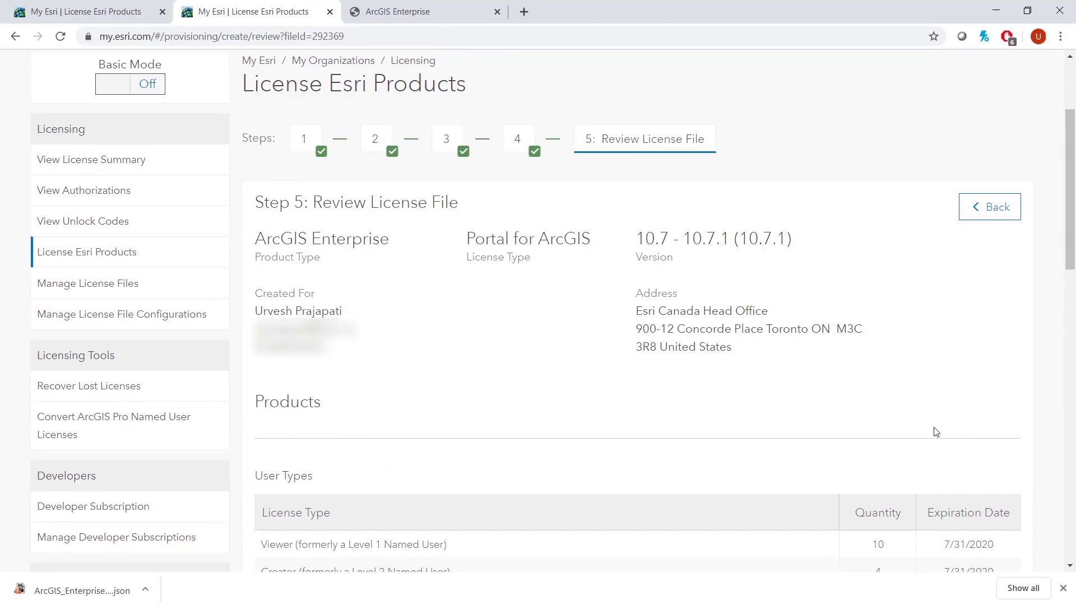
pyautogui.scroll(-6, 935, 433)
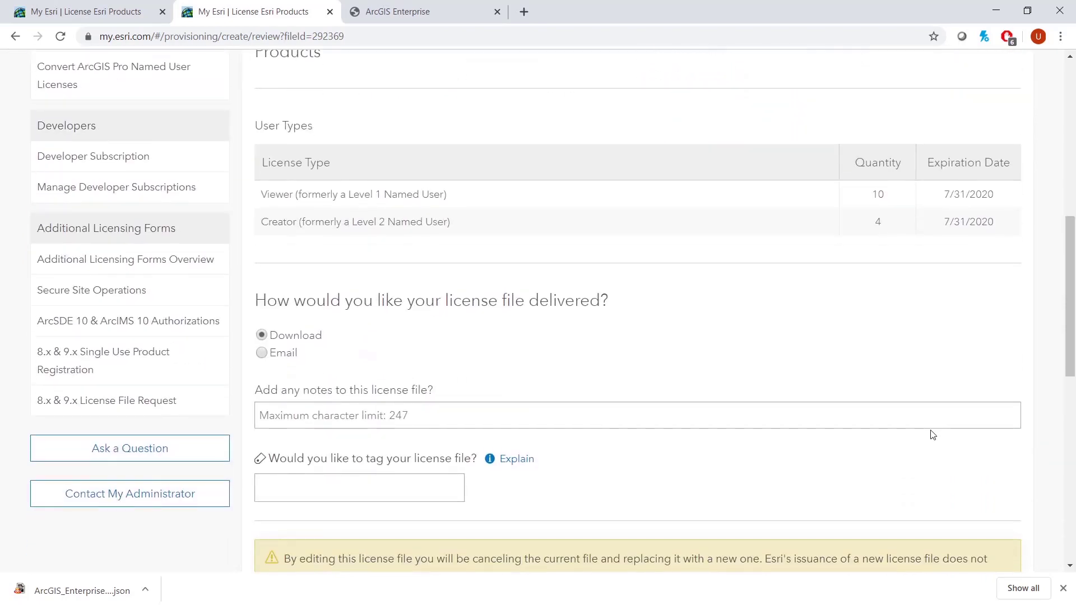
pyautogui.scroll(-5, 932, 434)
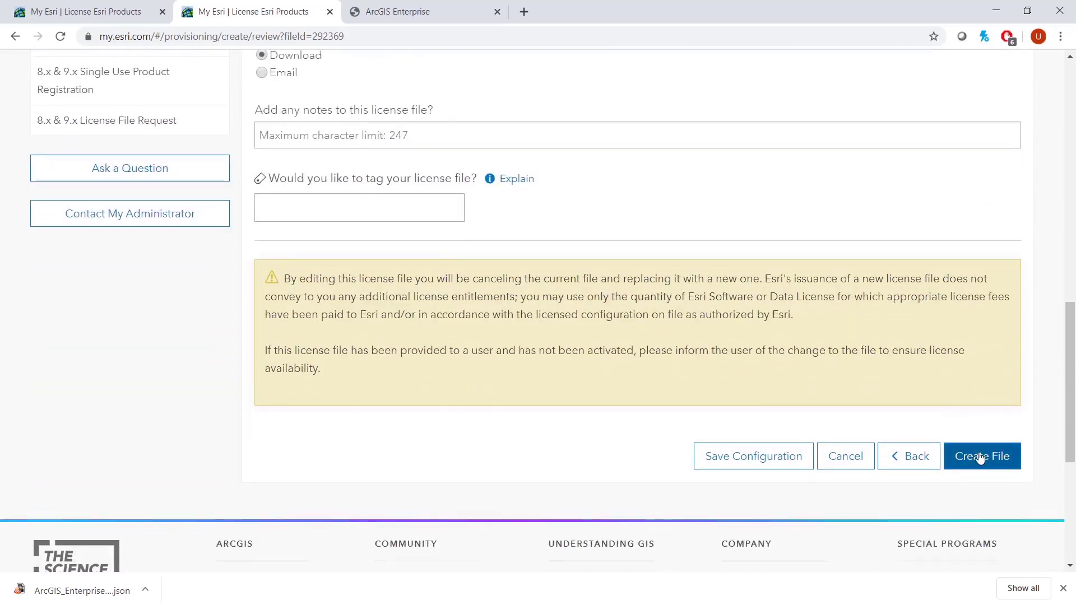
pyautogui.click(980, 457)
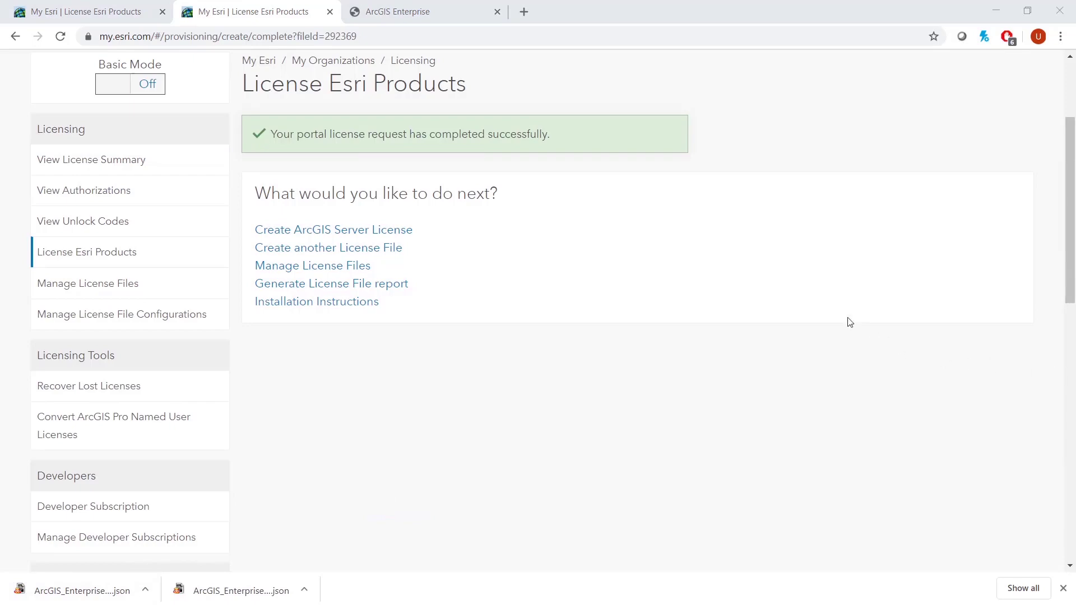
# Import ArcGIS_Enterprise_Portal_107.json into Portal for ArcGIS, replacing the existing user type licenses
pyautogui.click(392, 11)
pyautogui.scroll(5, 589, 175)
pyautogui.scroll(1, 561, 177)
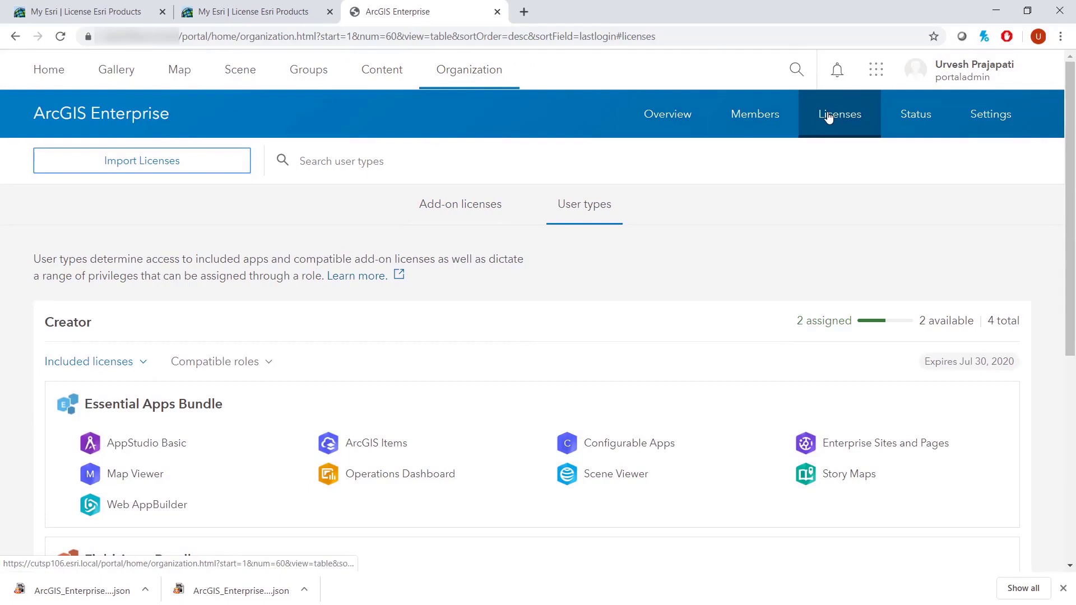
pyautogui.click(135, 171)
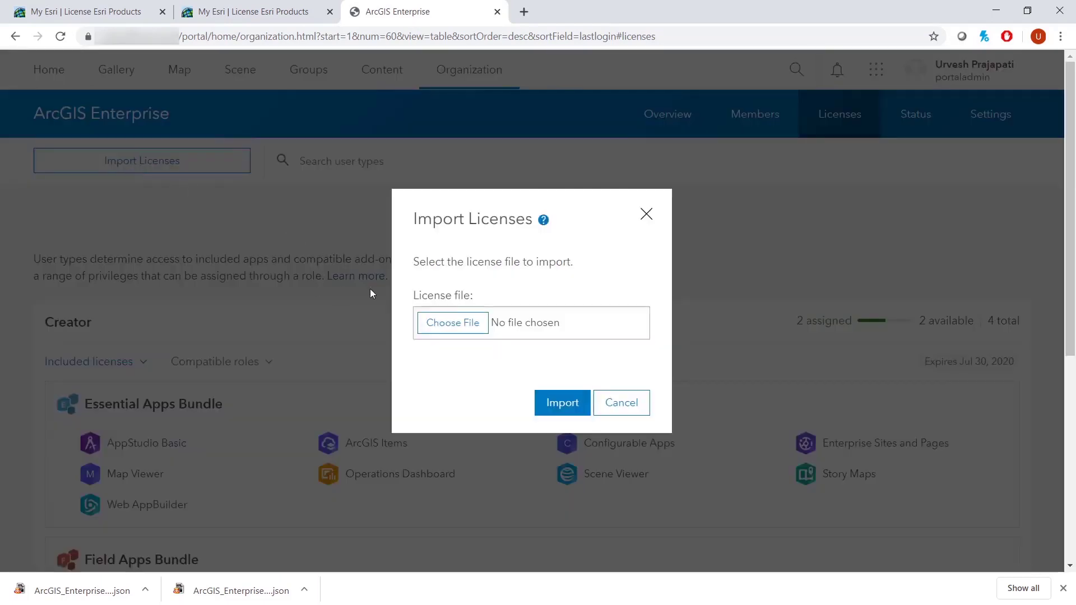
pyautogui.click(453, 323)
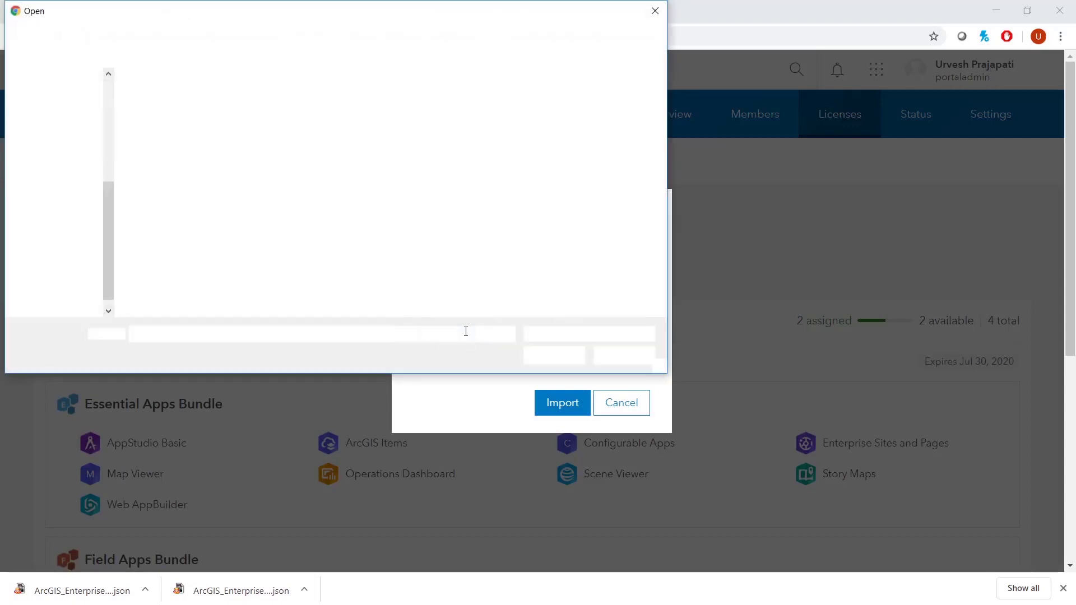
pyautogui.click(242, 100)
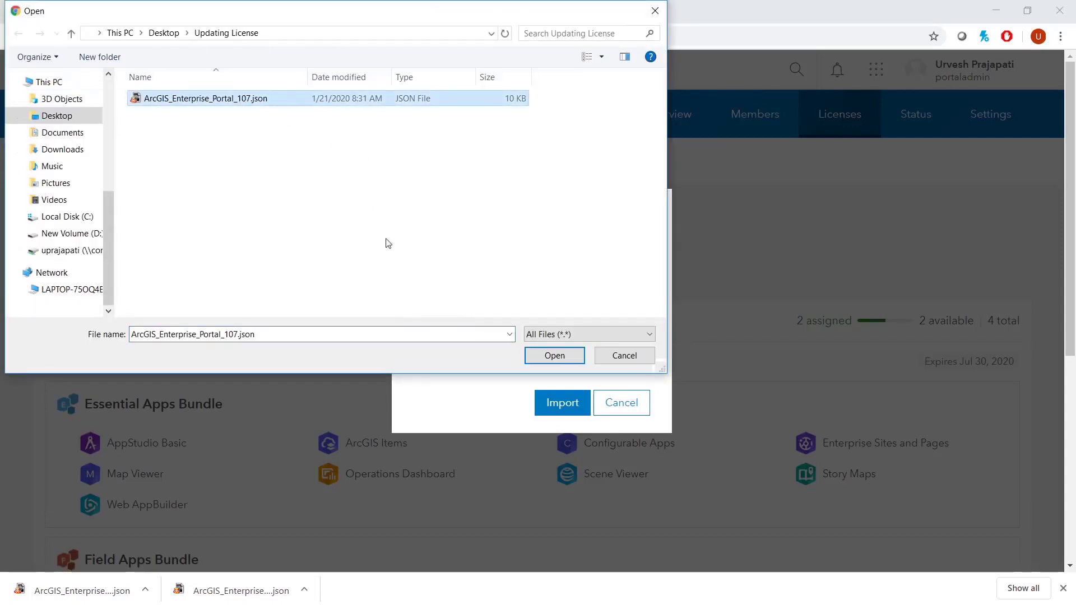
pyautogui.click(555, 356)
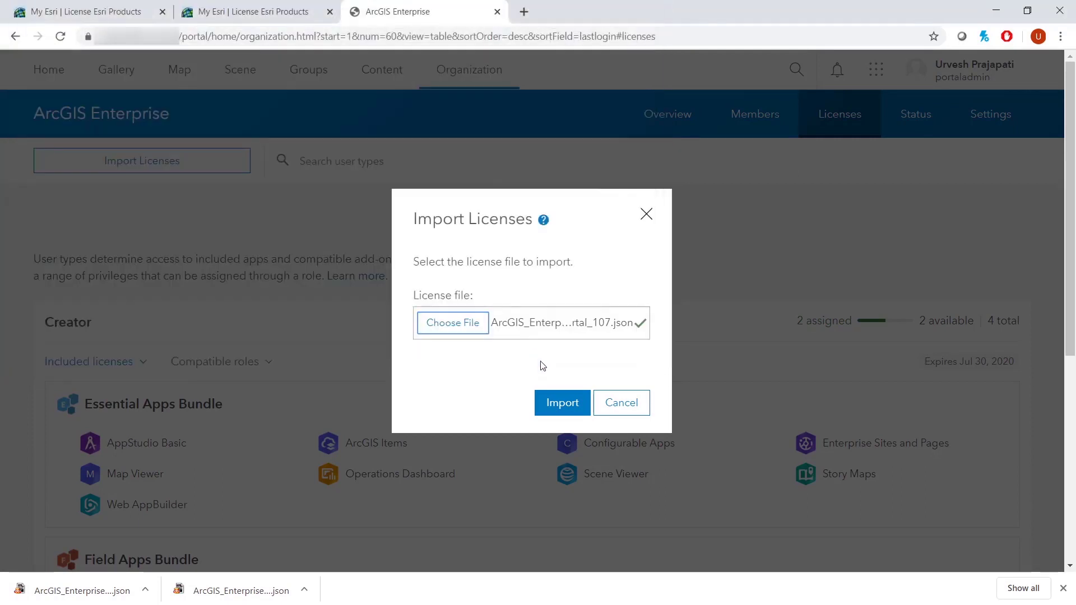
pyautogui.click(566, 401)
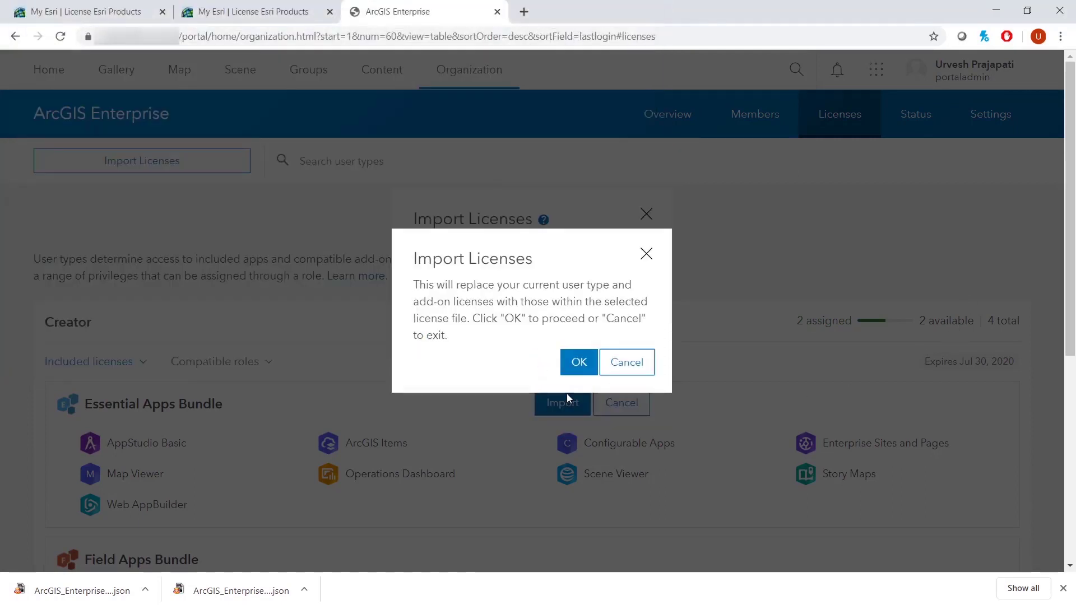
pyautogui.click(575, 363)
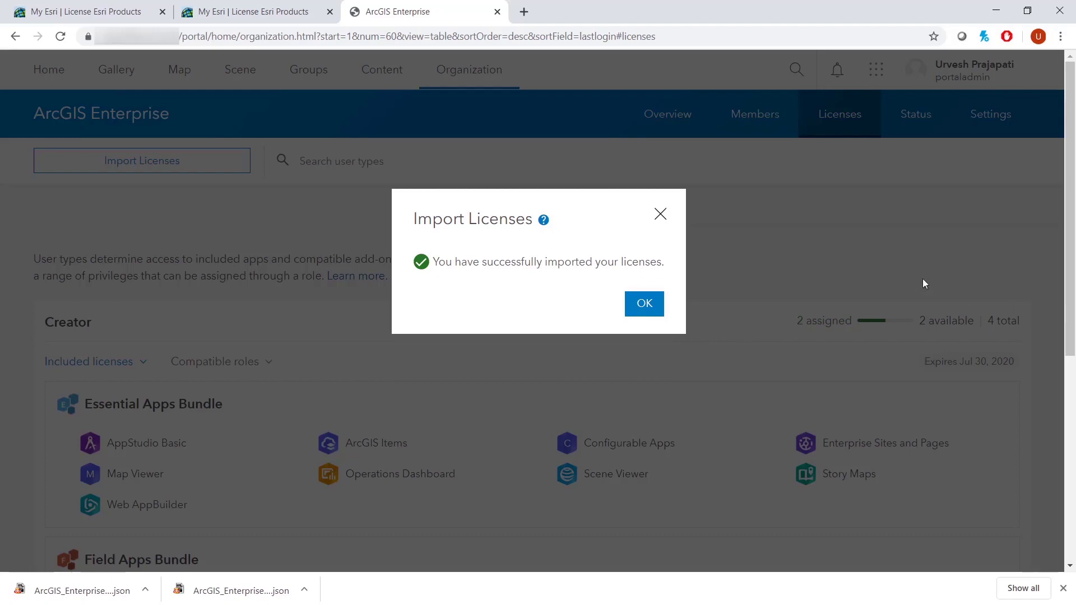
pyautogui.click(641, 307)
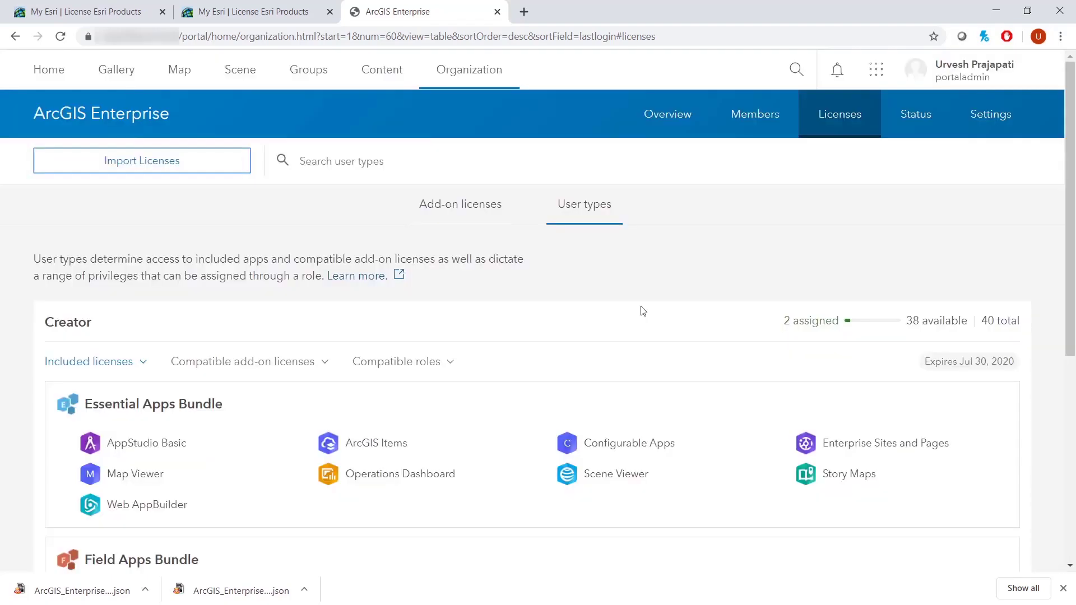
pyautogui.scroll(-1, 916, 245)
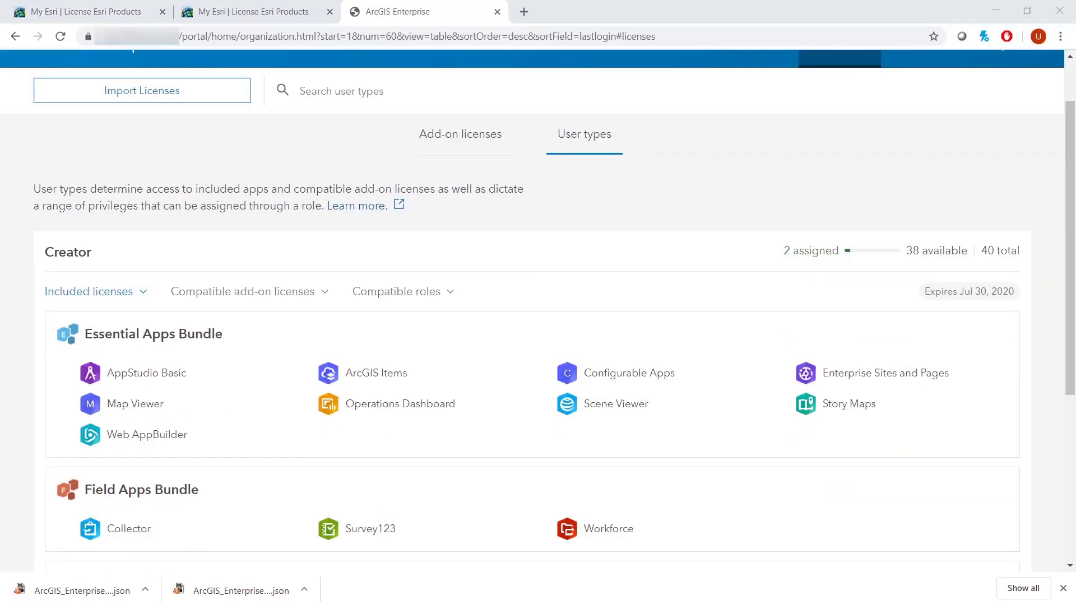